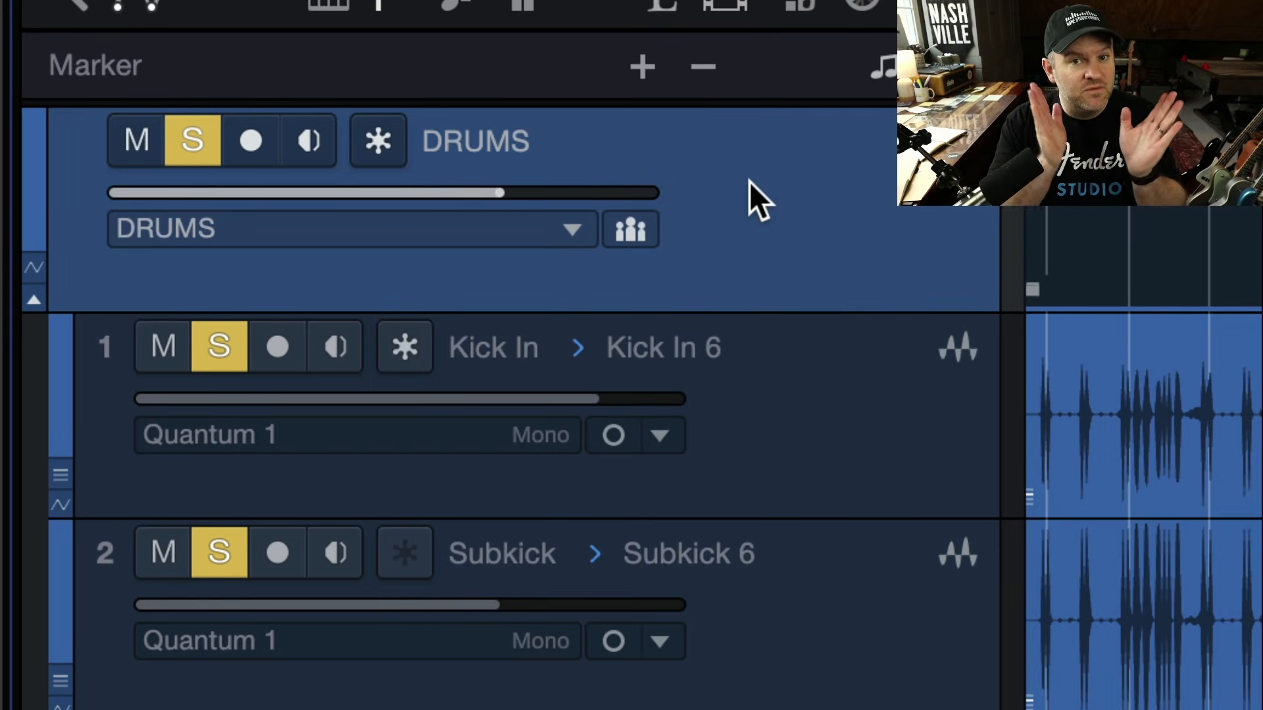
Check the bus assigned to the DRUMS folder, and inspect the folder in both its collapsed and expanded states.
{"action": "left_click", "coordinate": [523, 230]}
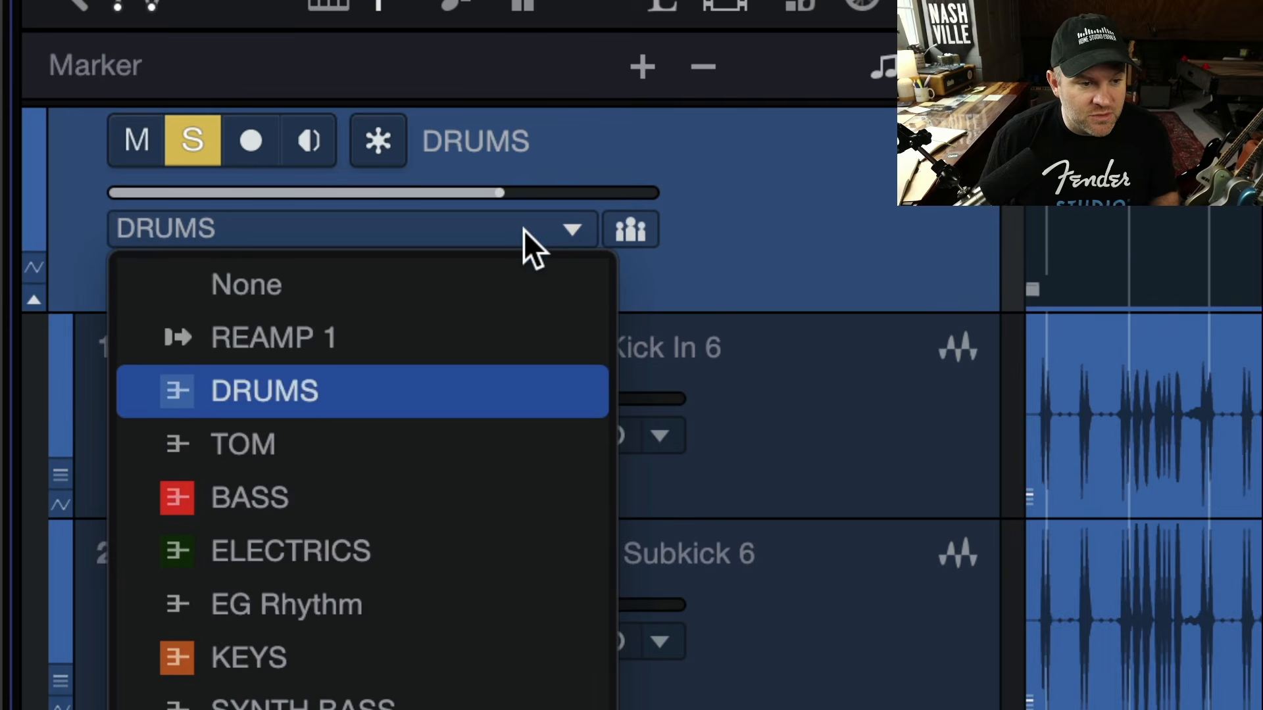
{"action": "left_click", "coordinate": [730, 255]}
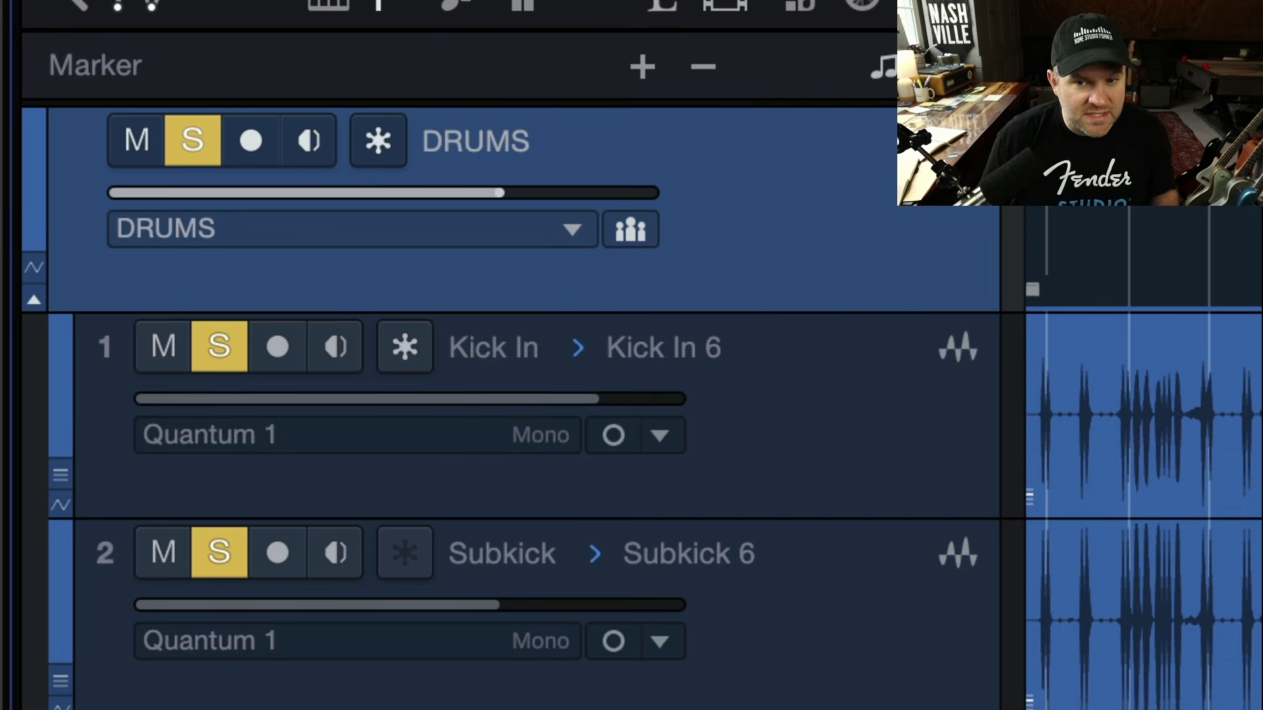
{"action": "left_click", "coordinate": [960, 142]}
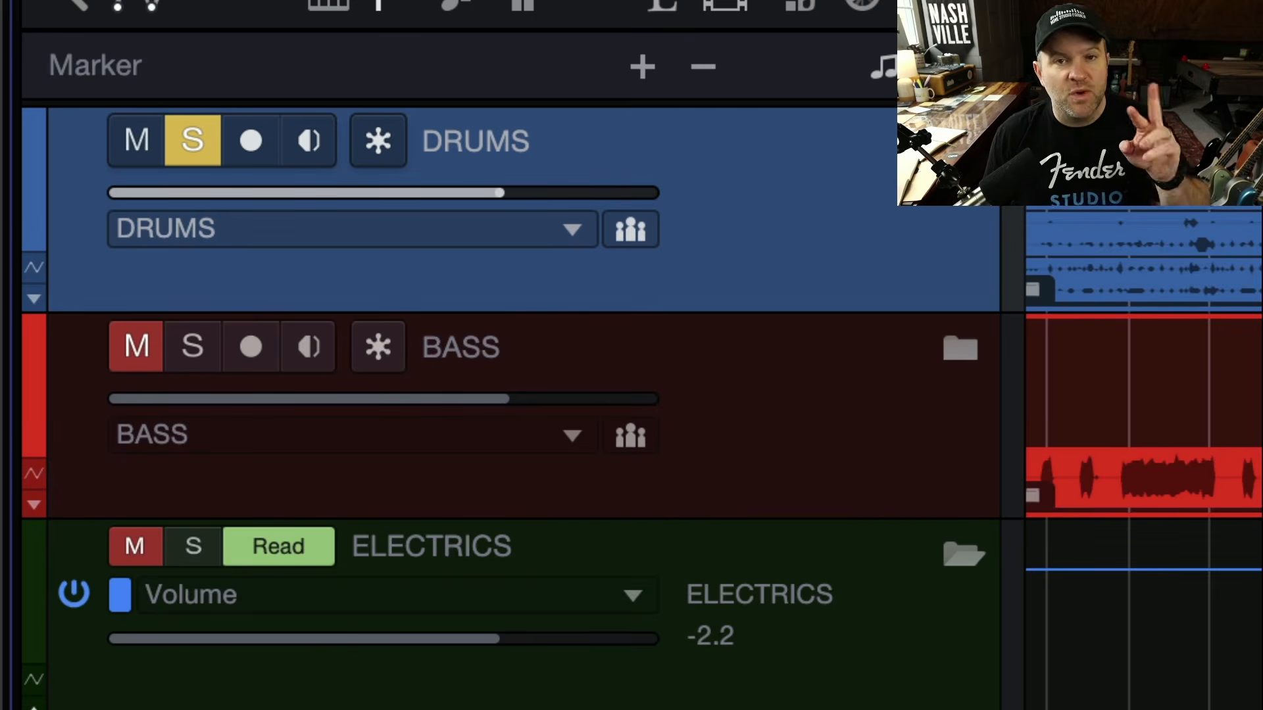
{"action": "left_click", "coordinate": [960, 142]}
{"action": "left_click", "coordinate": [961, 142]}
{"action": "left_click", "coordinate": [960, 142]}
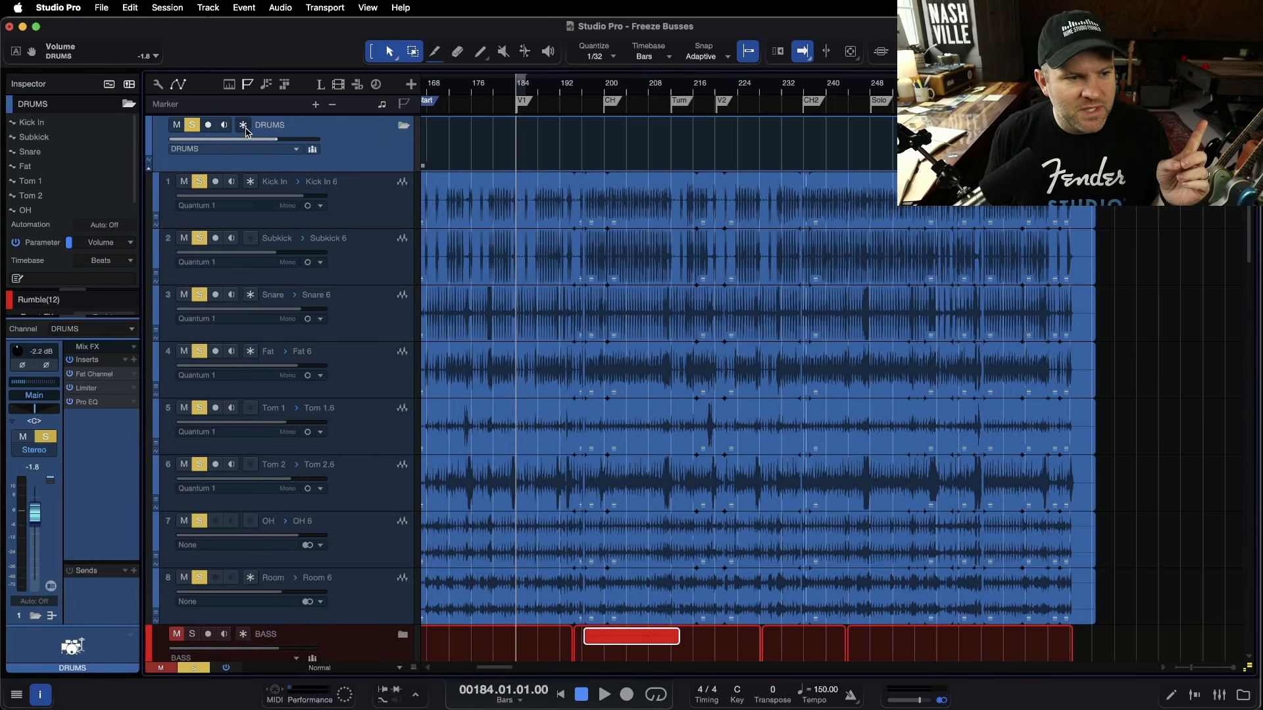
Freeze the whole DRUMS folder into audio and enlarge the frozen track's height in the arrangement.
{"action": "left_click", "coordinate": [243, 127]}
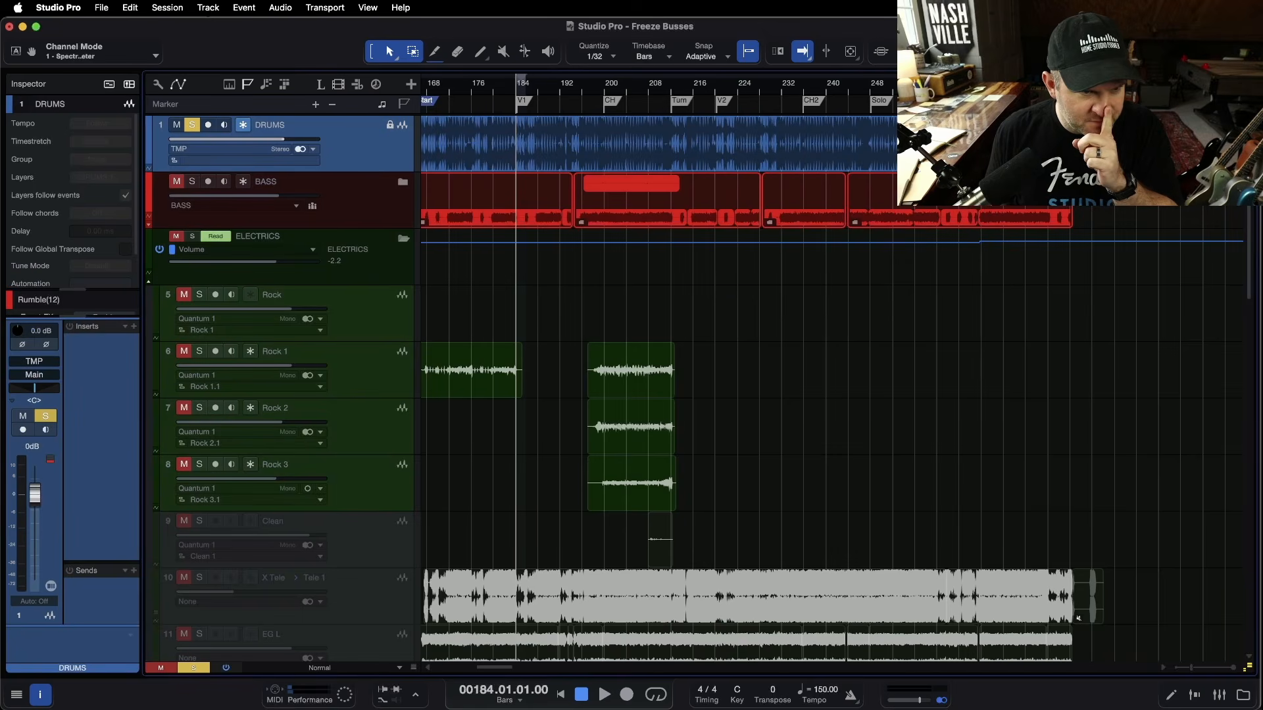
{"action": "left_click", "coordinate": [374, 156]}
{"action": "left_click_drag", "start_coordinate": [368, 171], "coordinate": [379, 339]}
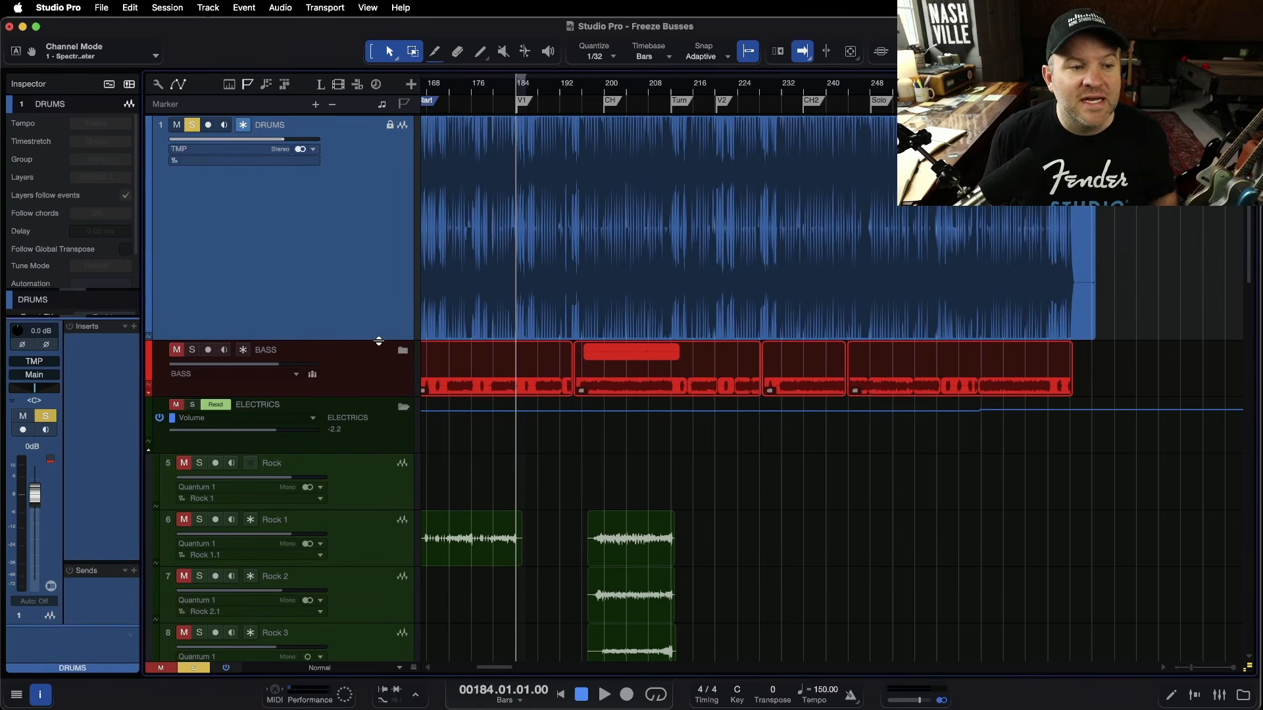
{"action": "scroll", "coordinate": [480, 192], "scroll_direction": "right", "scroll_amount": 2}
{"action": "scroll", "coordinate": [485, 196], "scroll_direction": "left", "scroll_amount": 8}
{"action": "scroll", "coordinate": [485, 195], "scroll_direction": "right", "scroll_amount": 8}
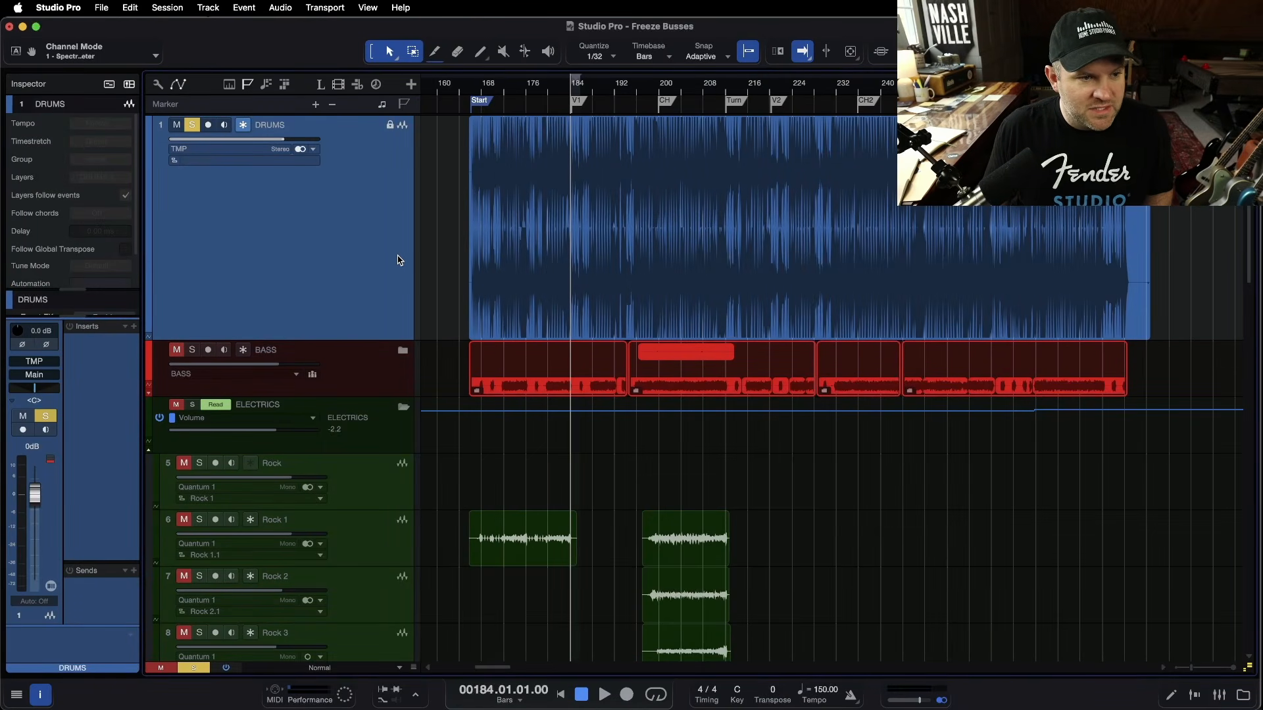
Play back the frozen DRUMS track from bar 184 briefly and inspect its channel in the mixing console.
{"action": "key", "text": "space"}
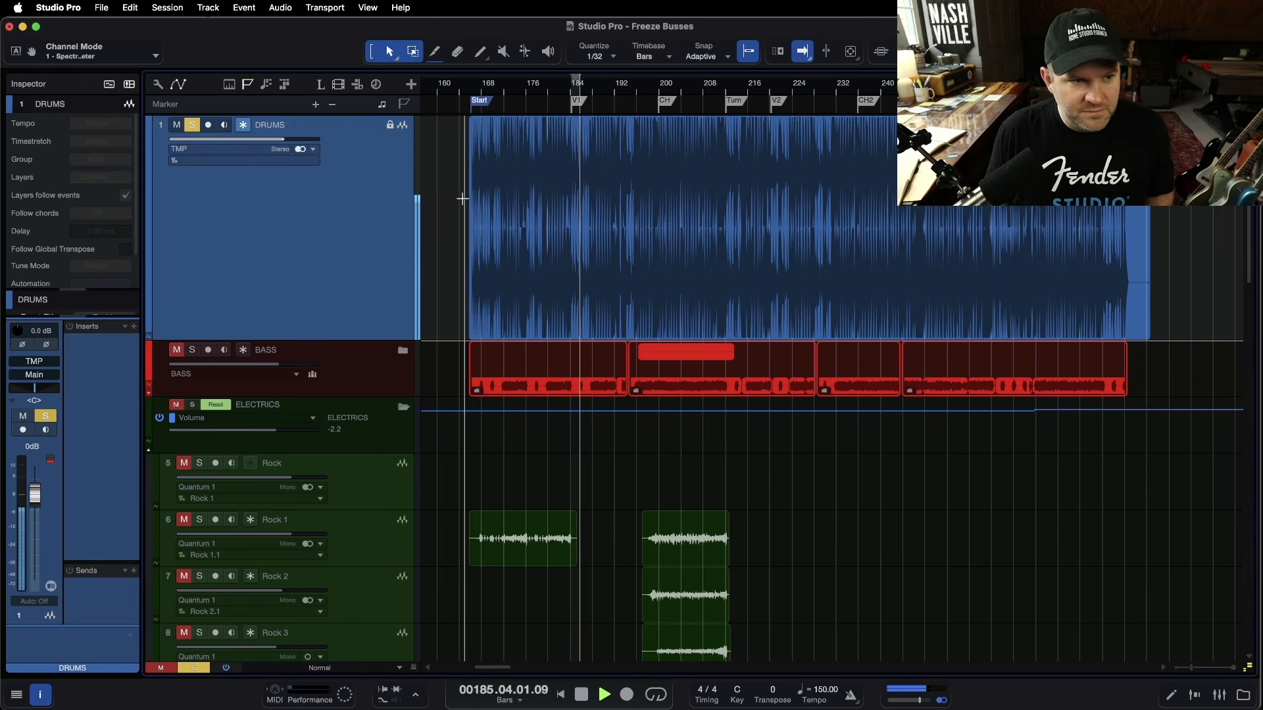
{"action": "key", "text": "space"}
{"action": "key", "text": "F3"}
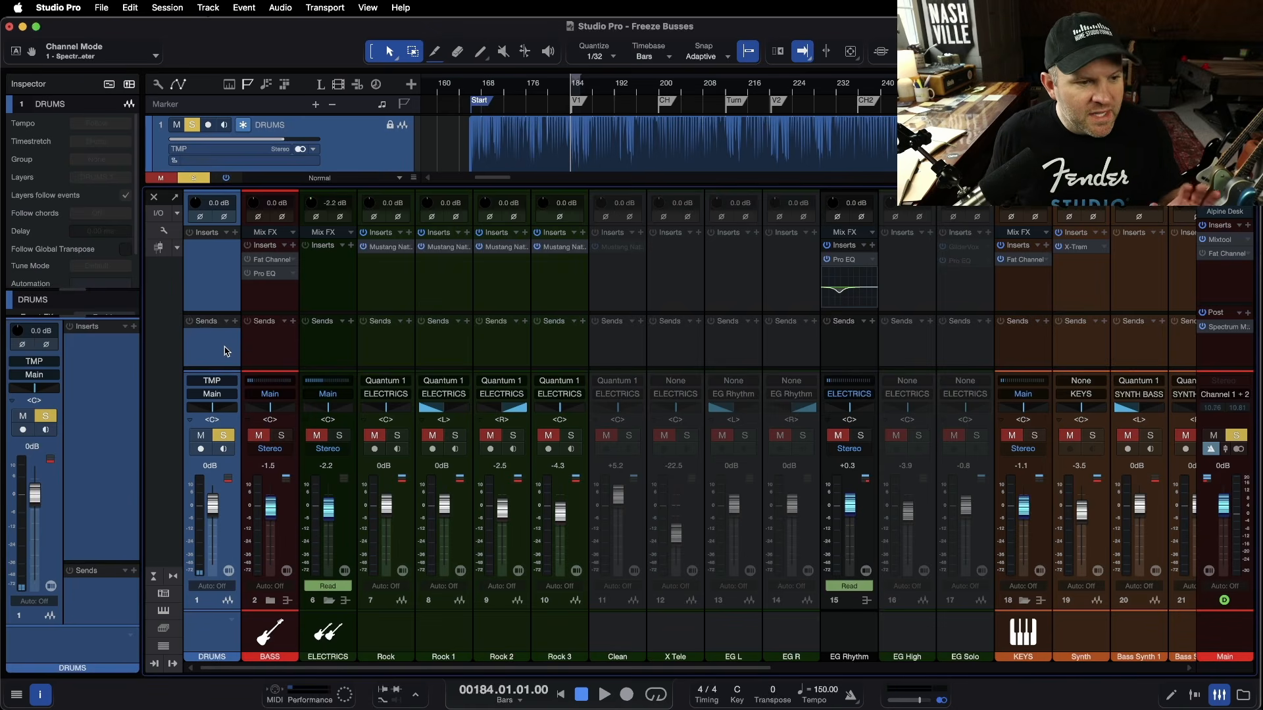
{"action": "key", "text": "F3"}
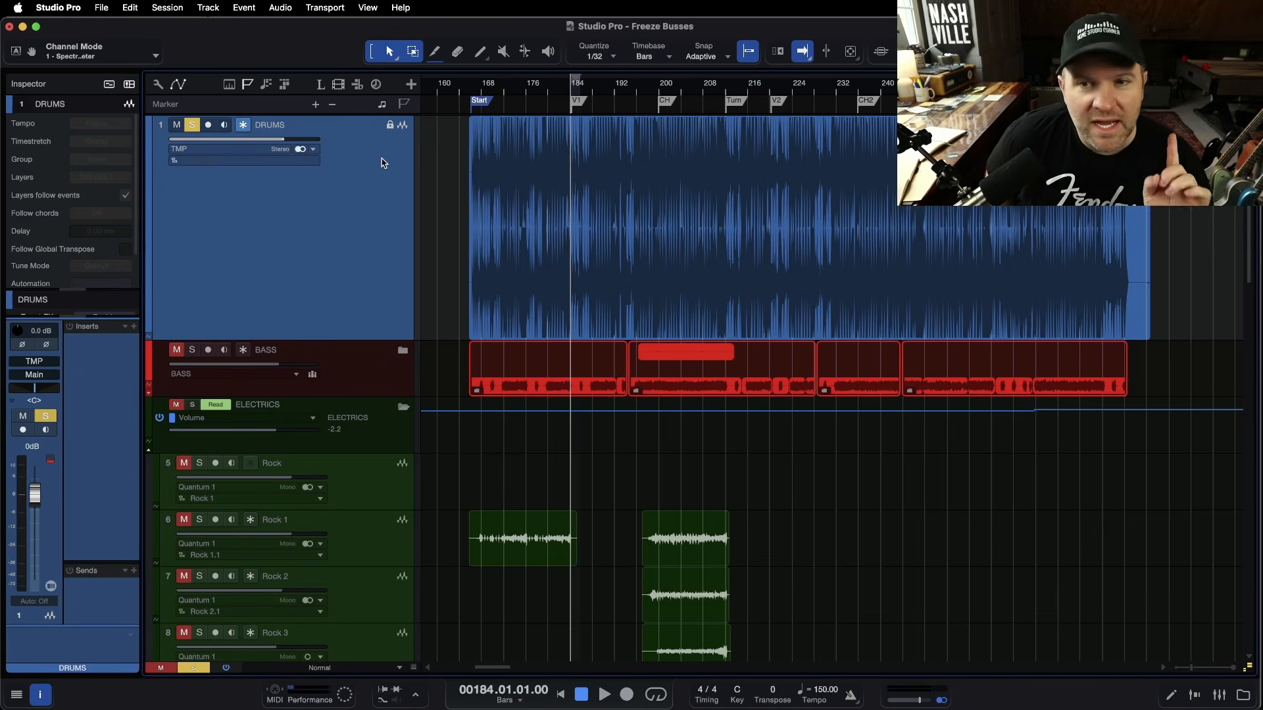
Review the list of unused files offered for removal, and dismiss it without removing any files.
{"action": "left_click", "coordinate": [167, 8]}
{"action": "left_click", "coordinate": [253, 241]}
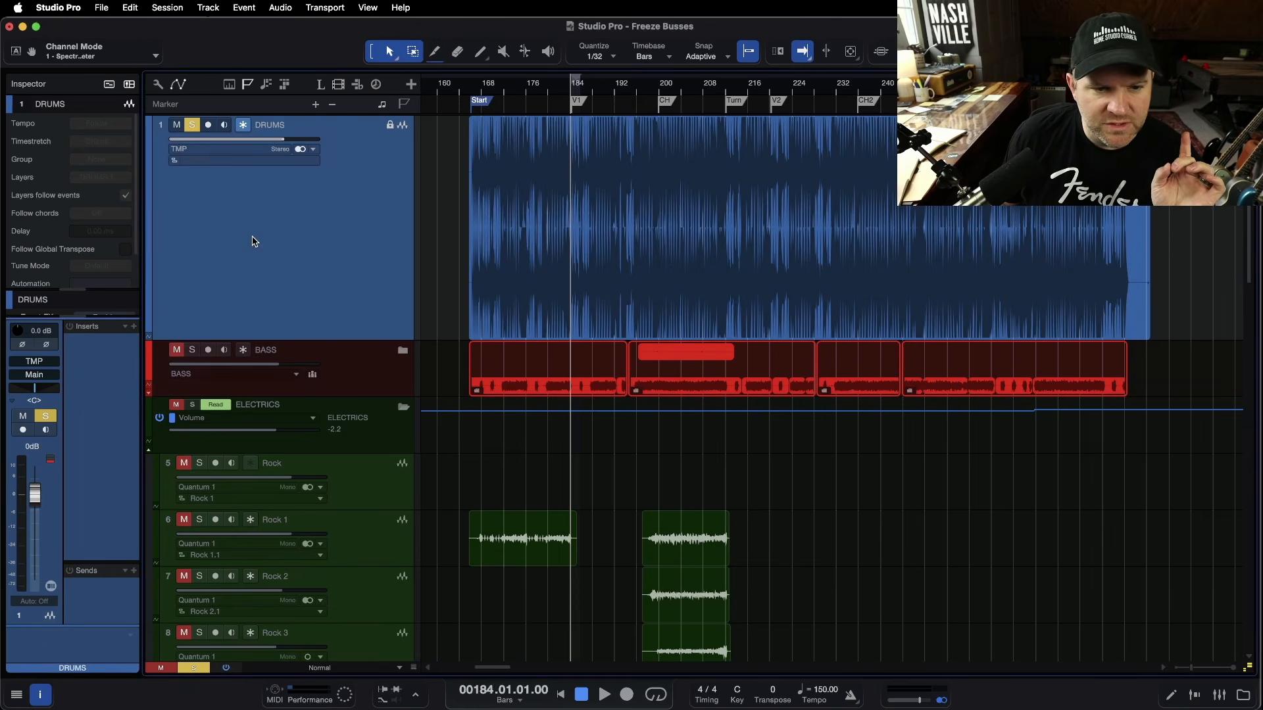
{"action": "scroll", "coordinate": [275, 277], "scroll_direction": "down", "scroll_amount": 10}
{"action": "scroll", "coordinate": [275, 277], "scroll_direction": "down", "scroll_amount": 10}
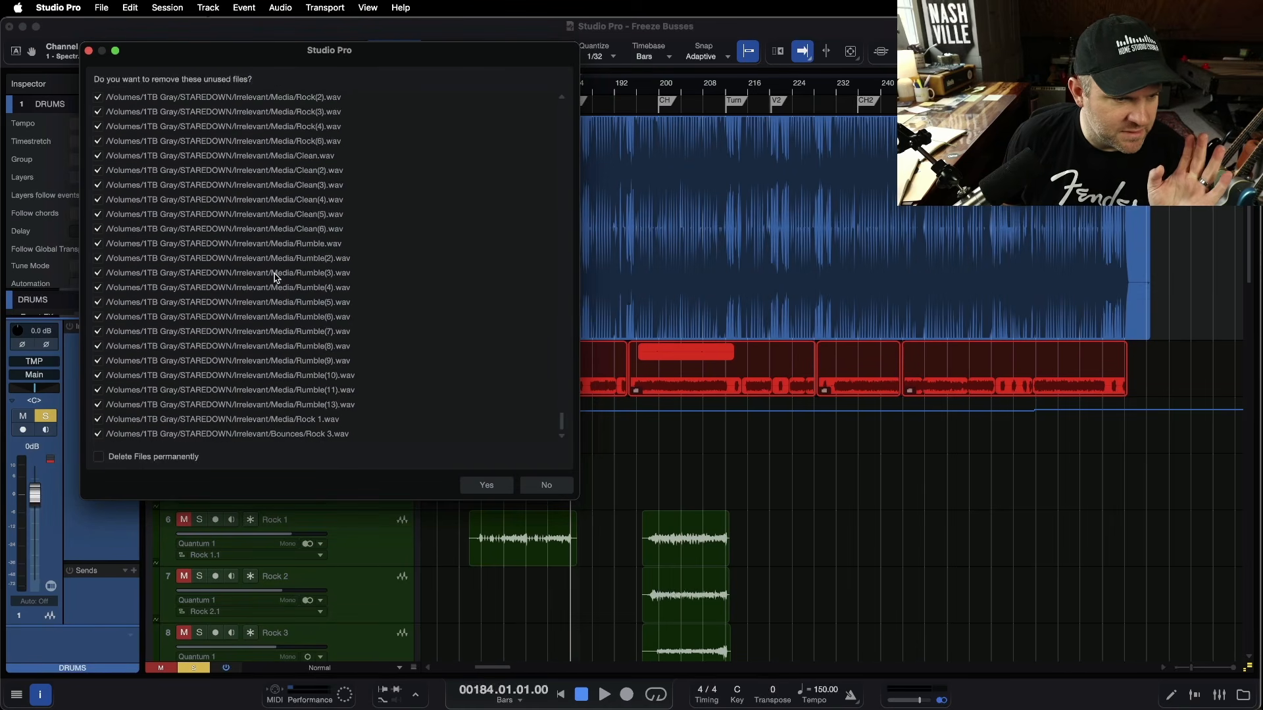
{"action": "left_click", "coordinate": [487, 485]}
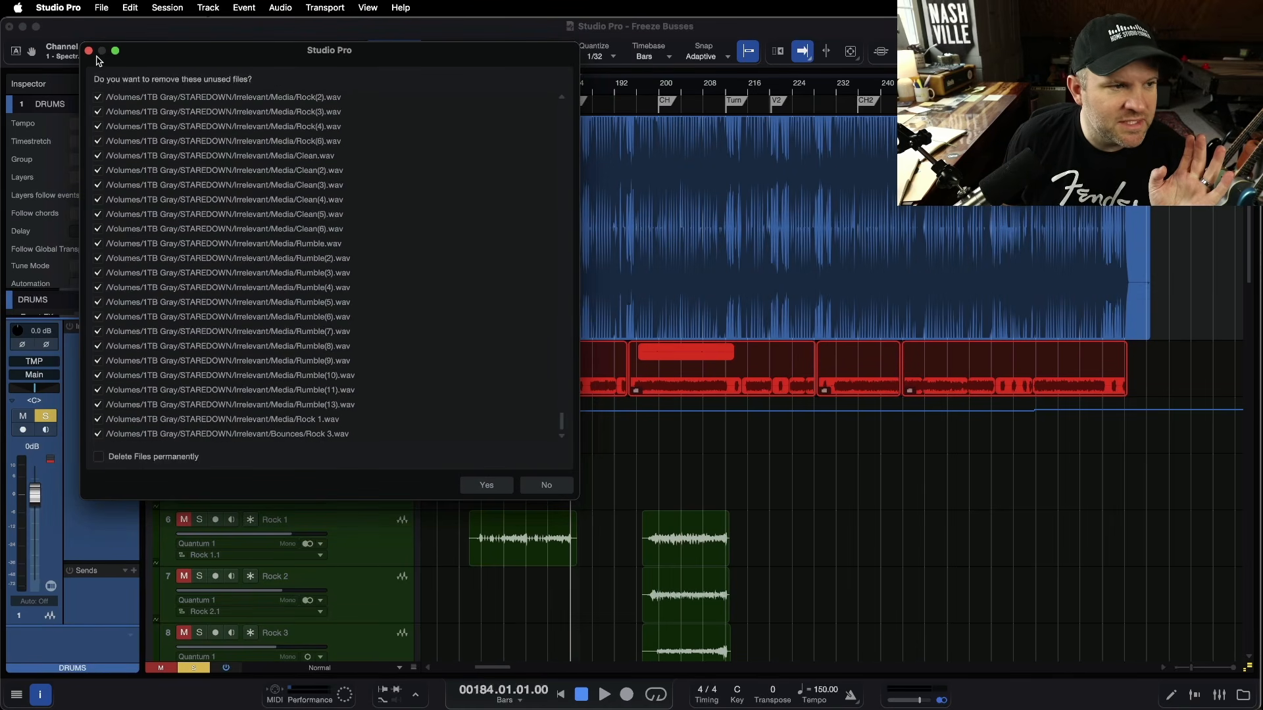
Add an Impact instrument track directly below the frozen DRUMS track and load its Dark Trap preset.
{"action": "left_click", "coordinate": [668, 282]}
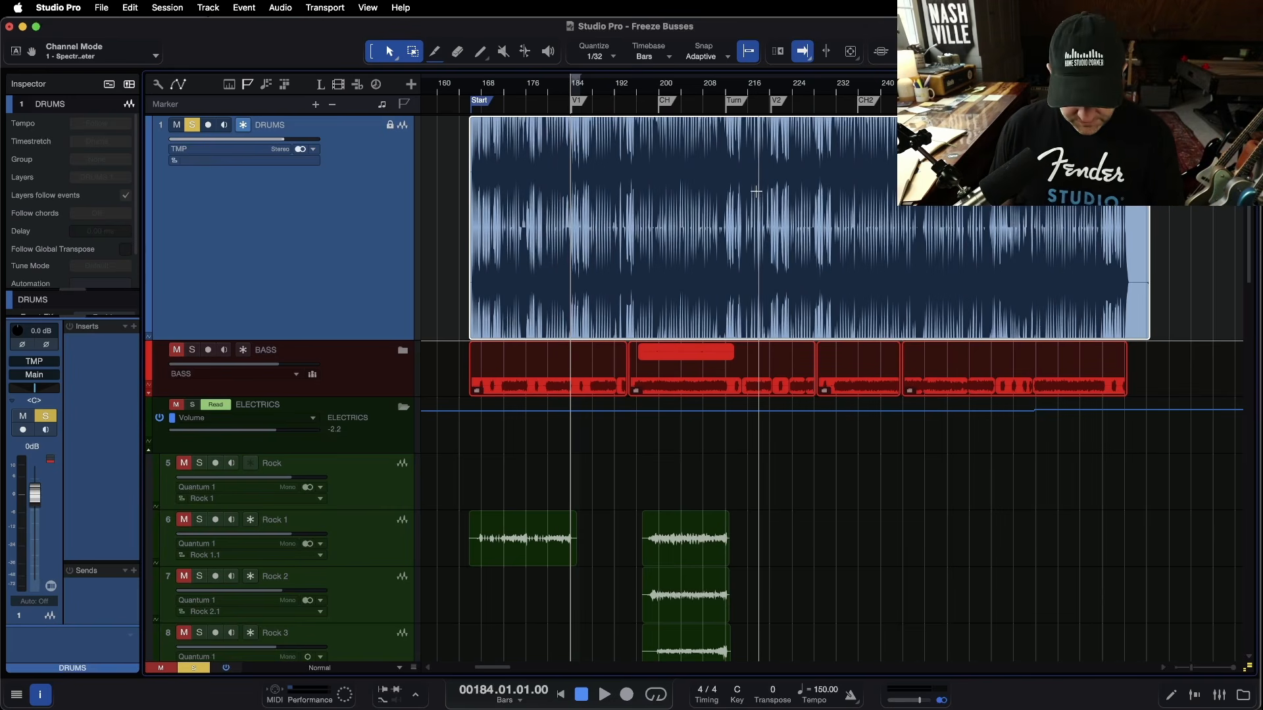
{"action": "key", "text": "F5"}
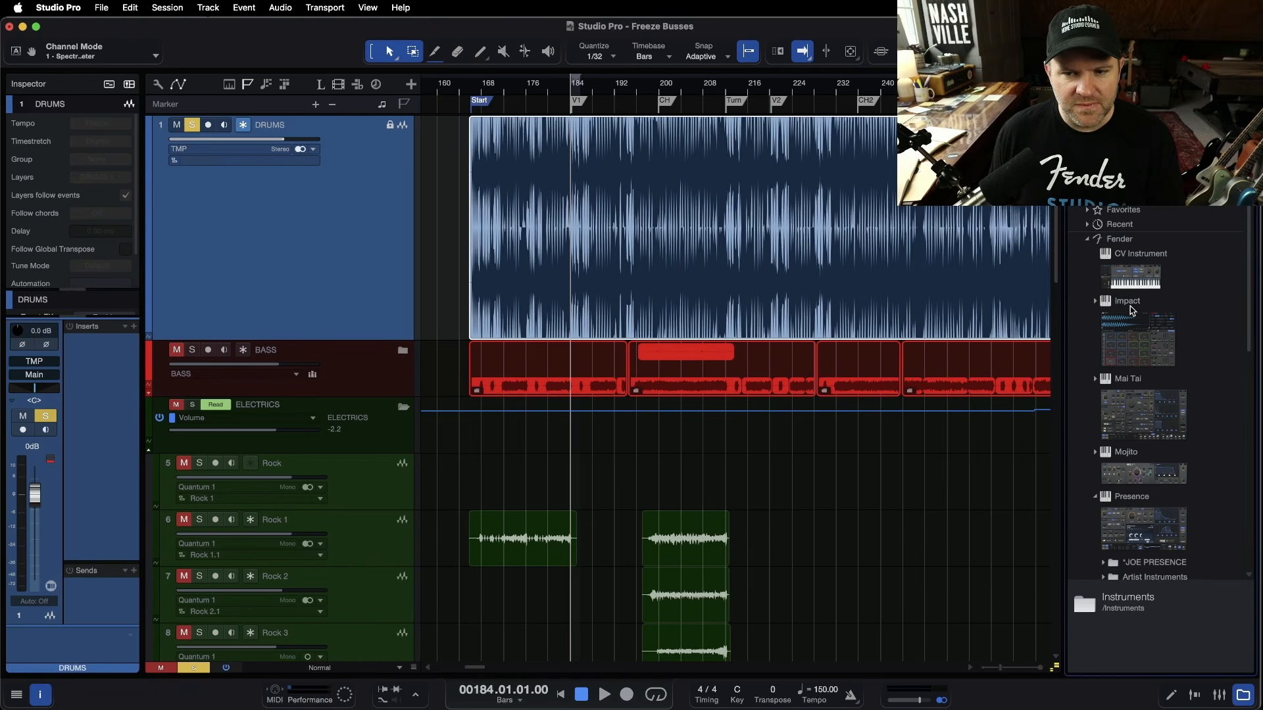
{"action": "left_click_drag", "start_coordinate": [1128, 304], "coordinate": [395, 329]}
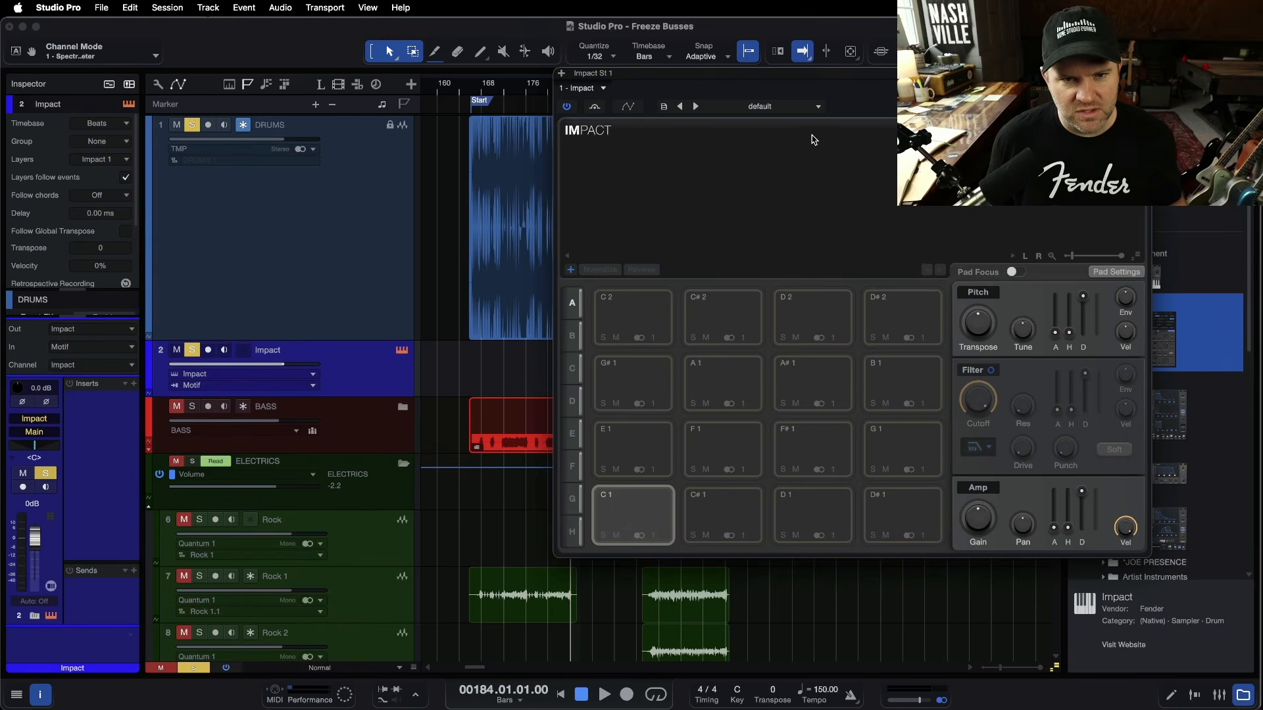
{"action": "left_click", "coordinate": [794, 110]}
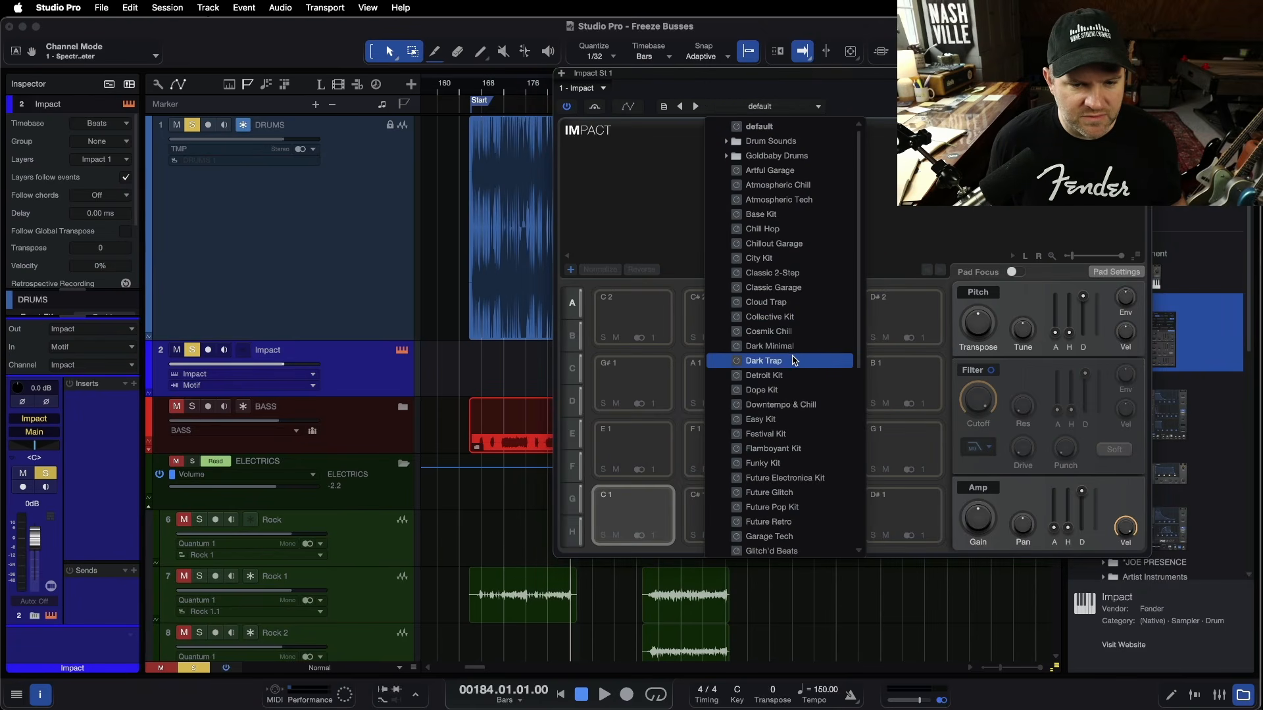
{"action": "left_click", "coordinate": [762, 361]}
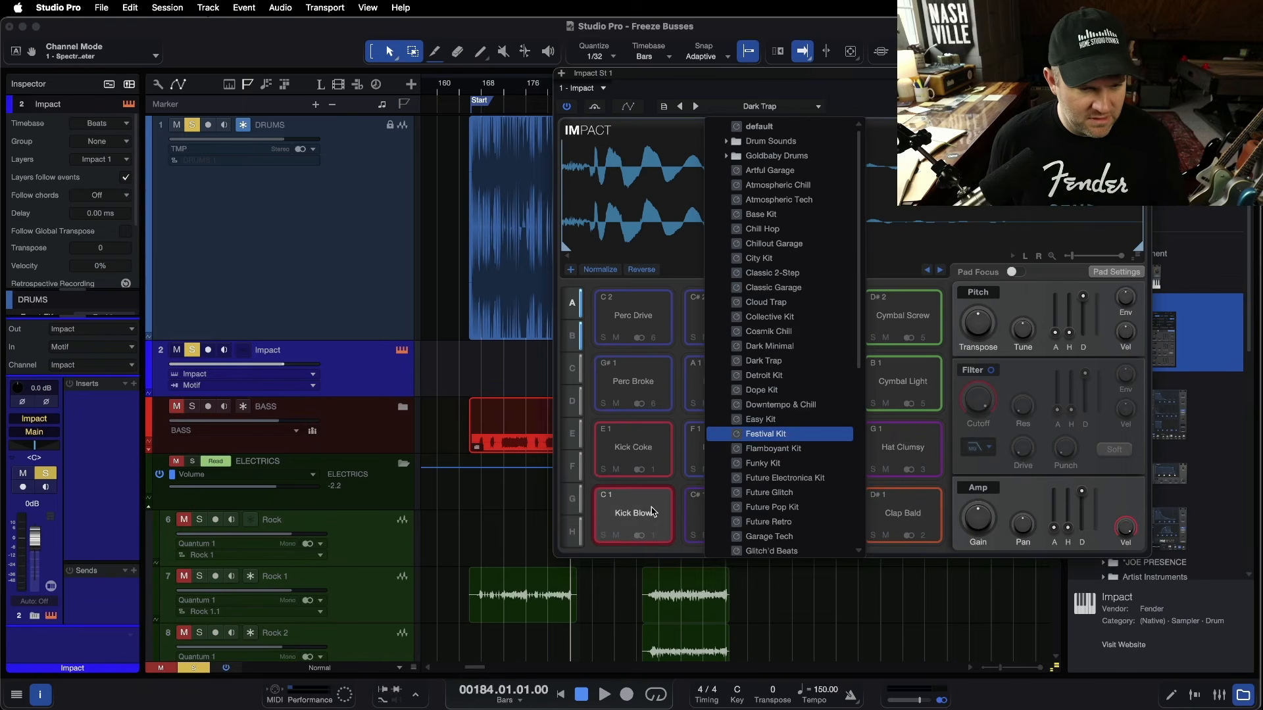
Audition Impact's Kick Blow and Kick Coke pads, and close the instrument window.
{"action": "left_click", "coordinate": [651, 511]}
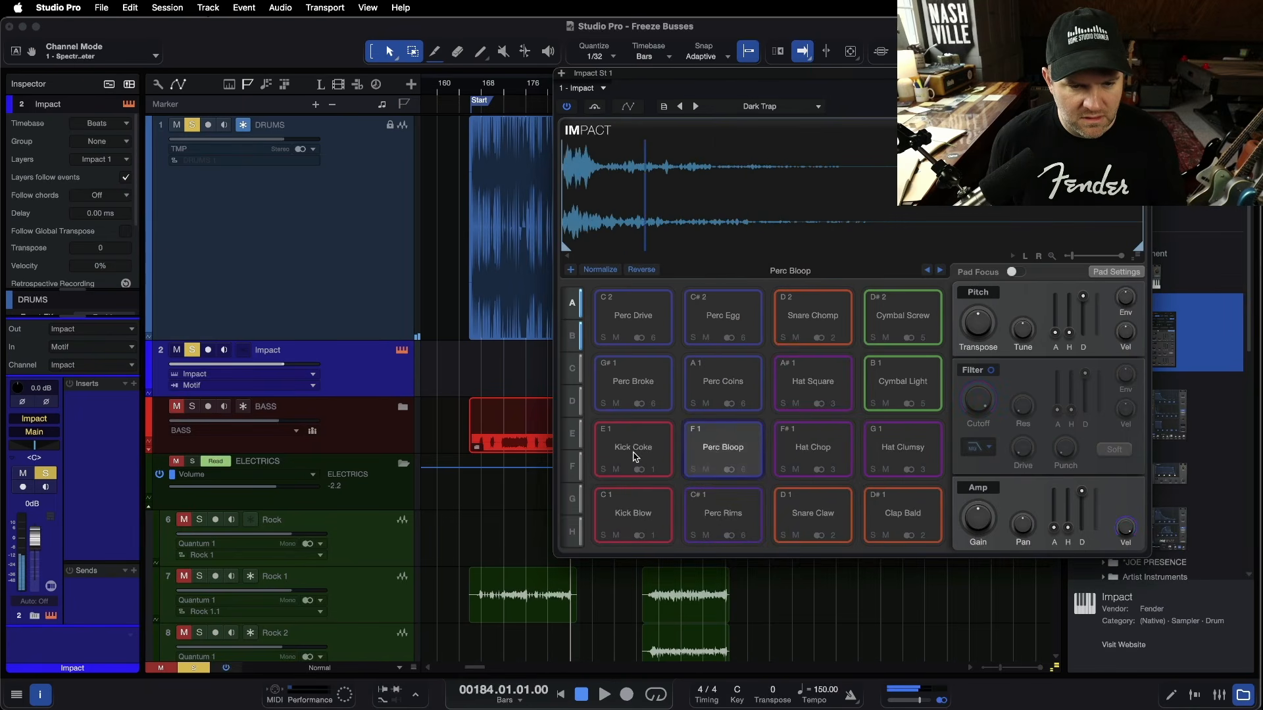
{"action": "left_click", "coordinate": [635, 454]}
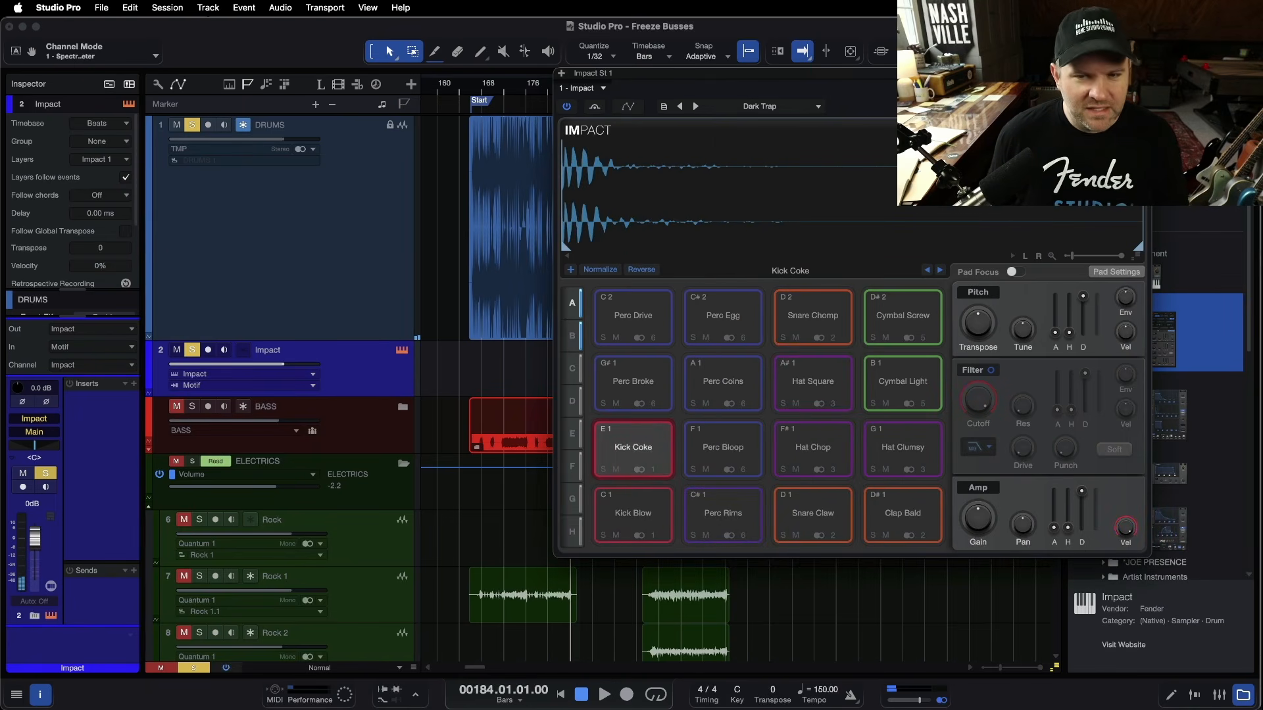
{"action": "left_click", "coordinate": [1143, 73]}
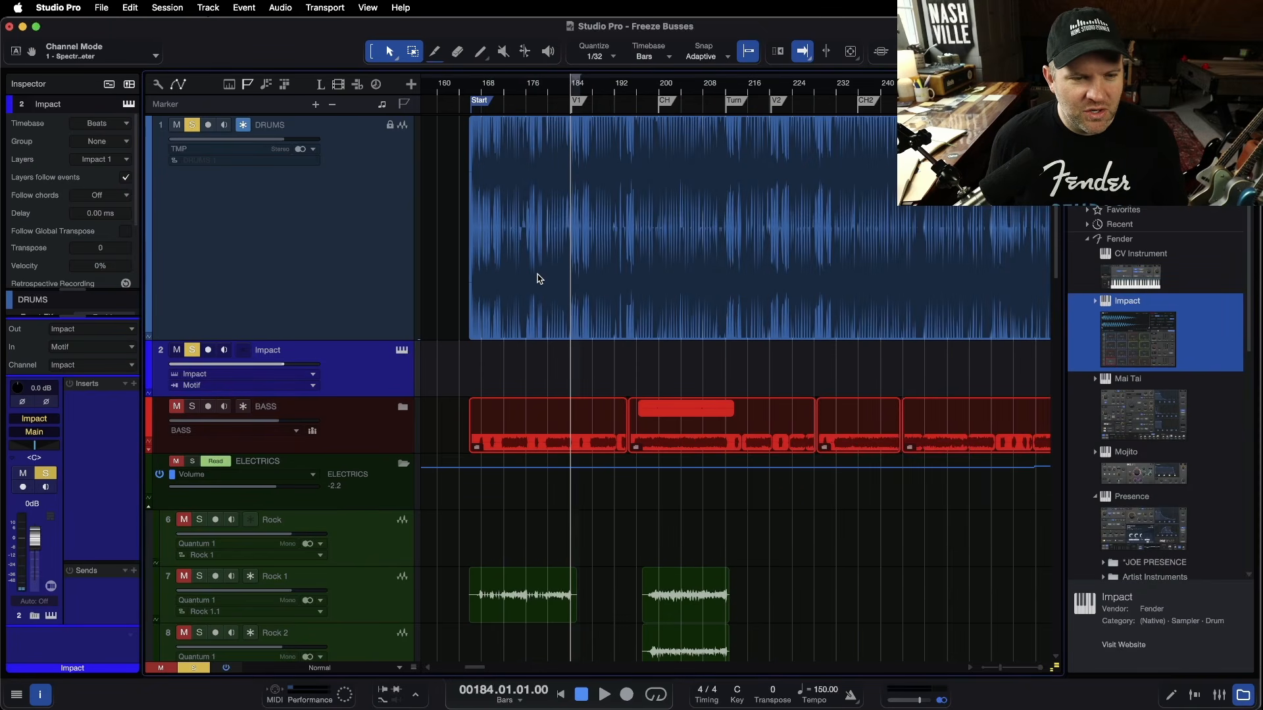
{"action": "scroll", "coordinate": [539, 279], "scroll_direction": "down", "scroll_amount": 4}
{"action": "scroll", "coordinate": [539, 278], "scroll_direction": "up", "scroll_amount": 3}
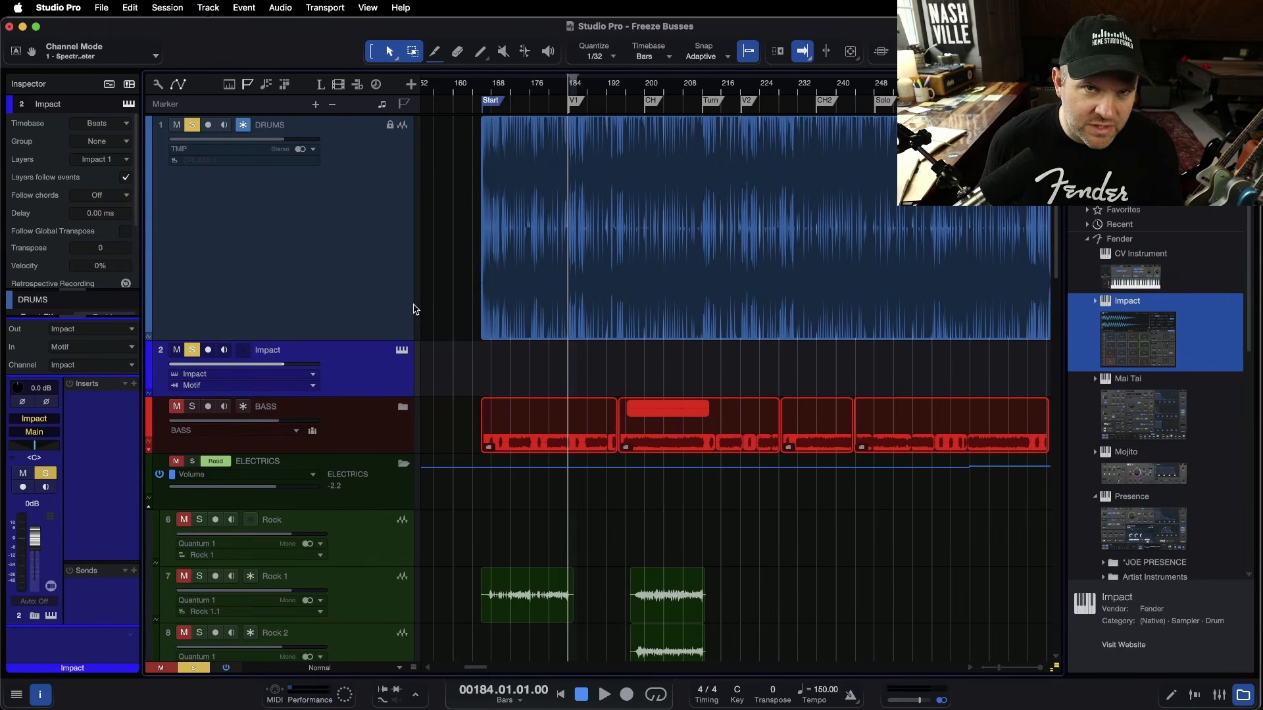
{"action": "scroll", "coordinate": [478, 348], "scroll_direction": "right", "scroll_amount": 2}
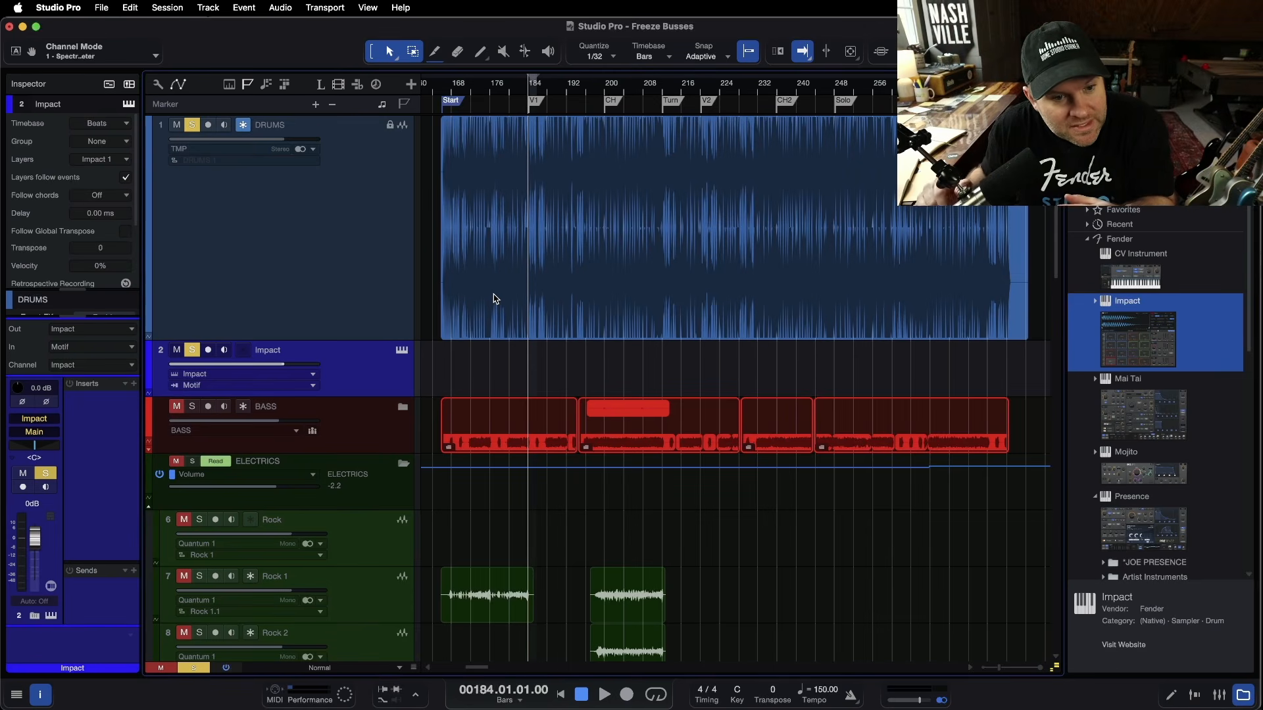
{"action": "left_click_drag", "start_coordinate": [519, 300], "coordinate": [476, 311]}
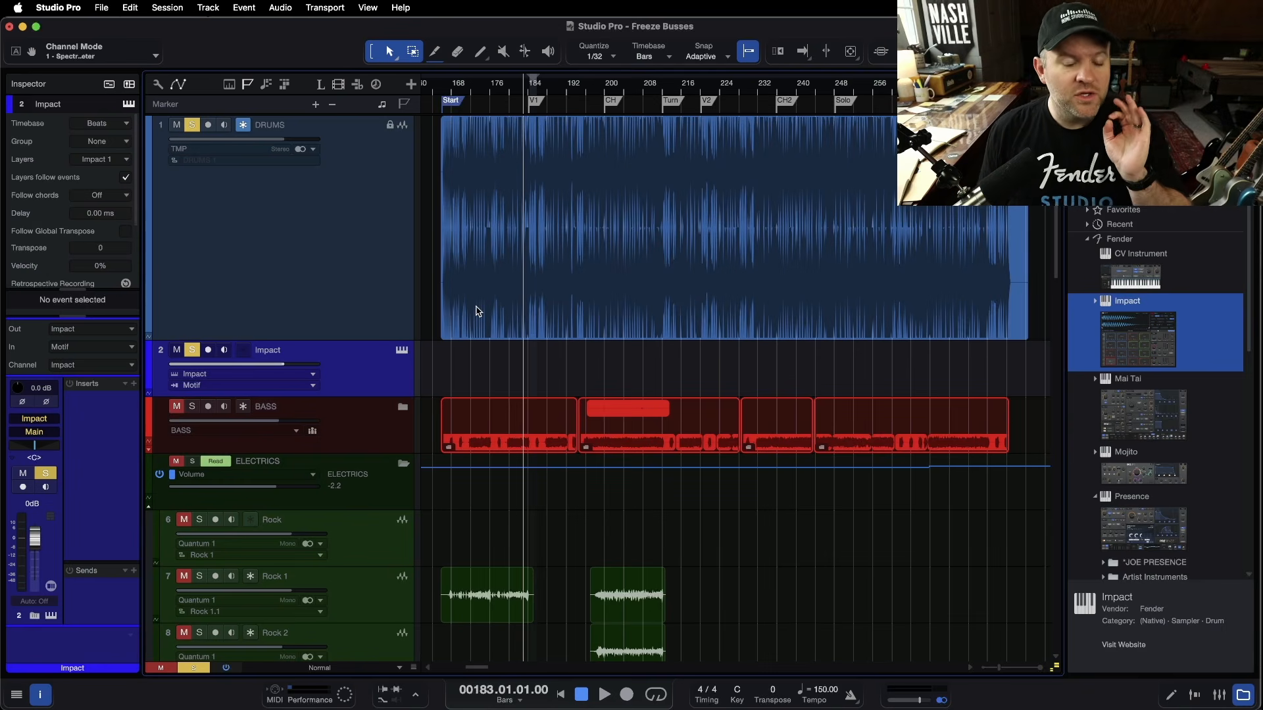
{"action": "mouse_move", "coordinate": [487, 329]}
{"action": "left_mouse_down"}
{"action": "mouse_move", "coordinate": [483, 354]}
{"action": "mouse_move", "coordinate": [485, 332]}
{"action": "left_mouse_up"}
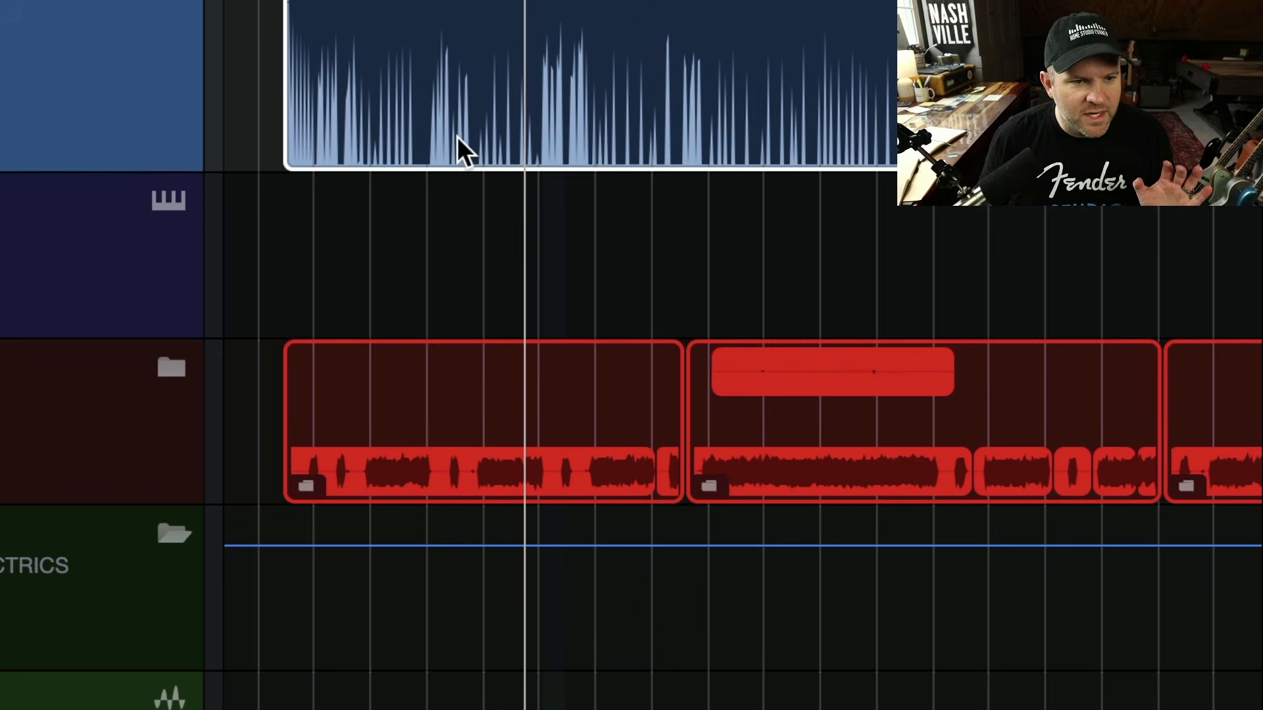
Copy the locked DRUMS audio event straight down onto the Impact track and convert it with Extract Drums.
{"action": "left_click_drag", "start_coordinate": [464, 151], "coordinate": [455, 214]}
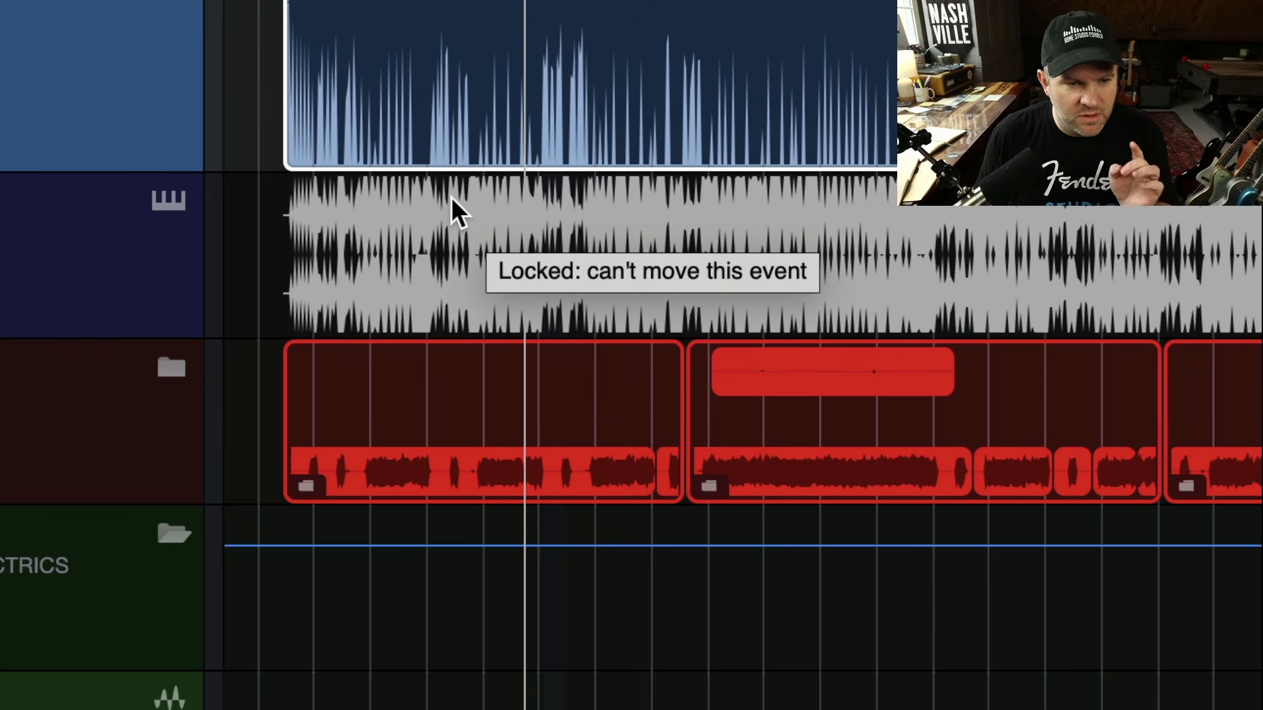
{"action": "key", "text": "alt"}
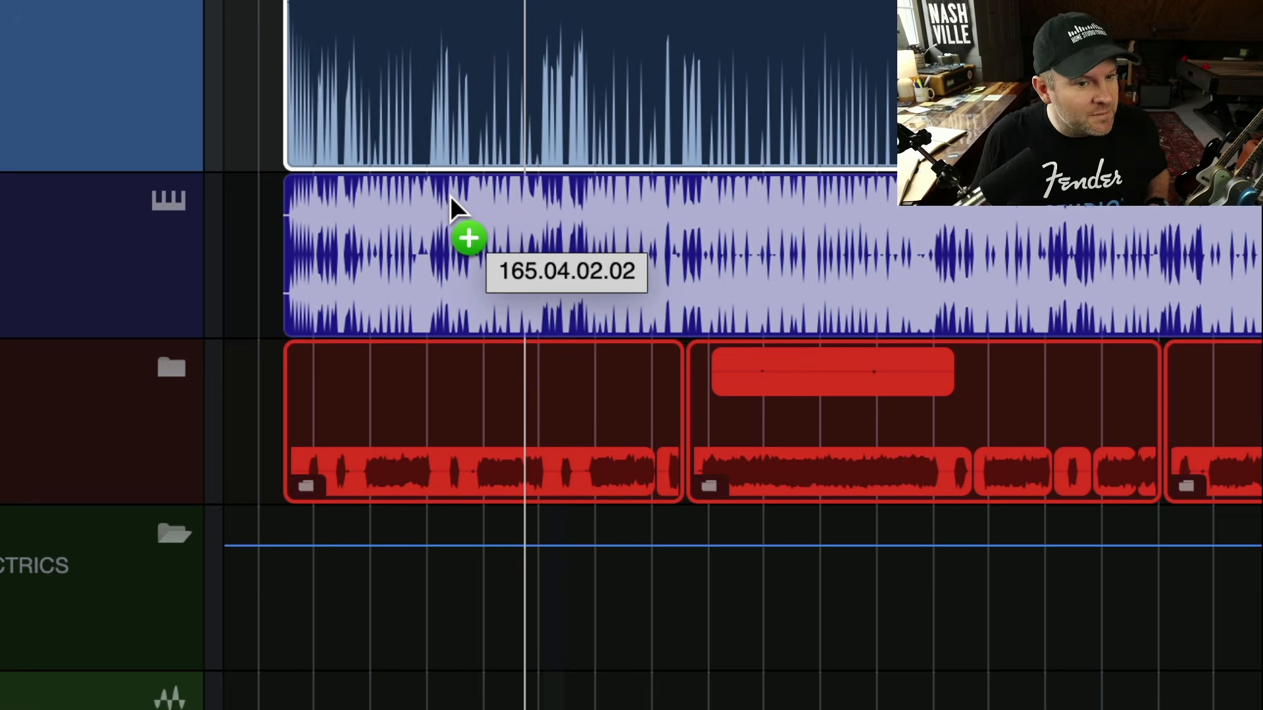
{"action": "left_click_drag", "start_coordinate": [452, 200], "coordinate": [465, 208]}
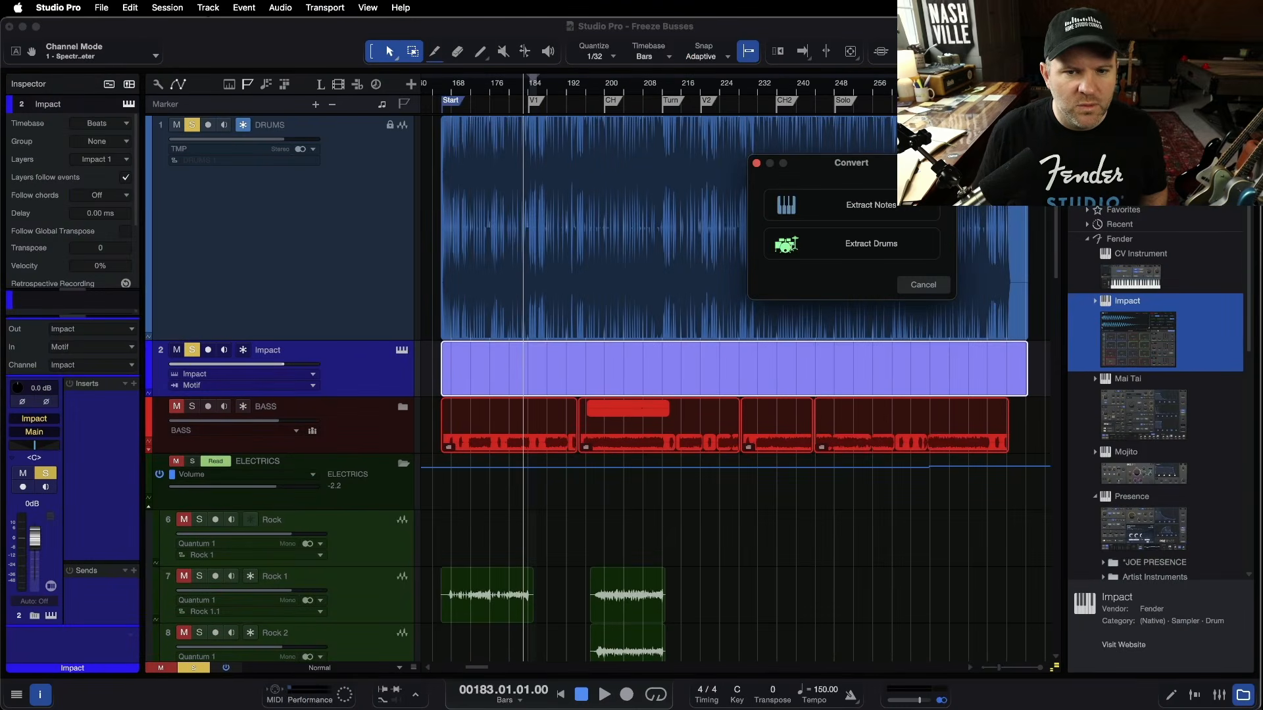
{"action": "left_click_drag", "start_coordinate": [868, 164], "coordinate": [553, 261]}
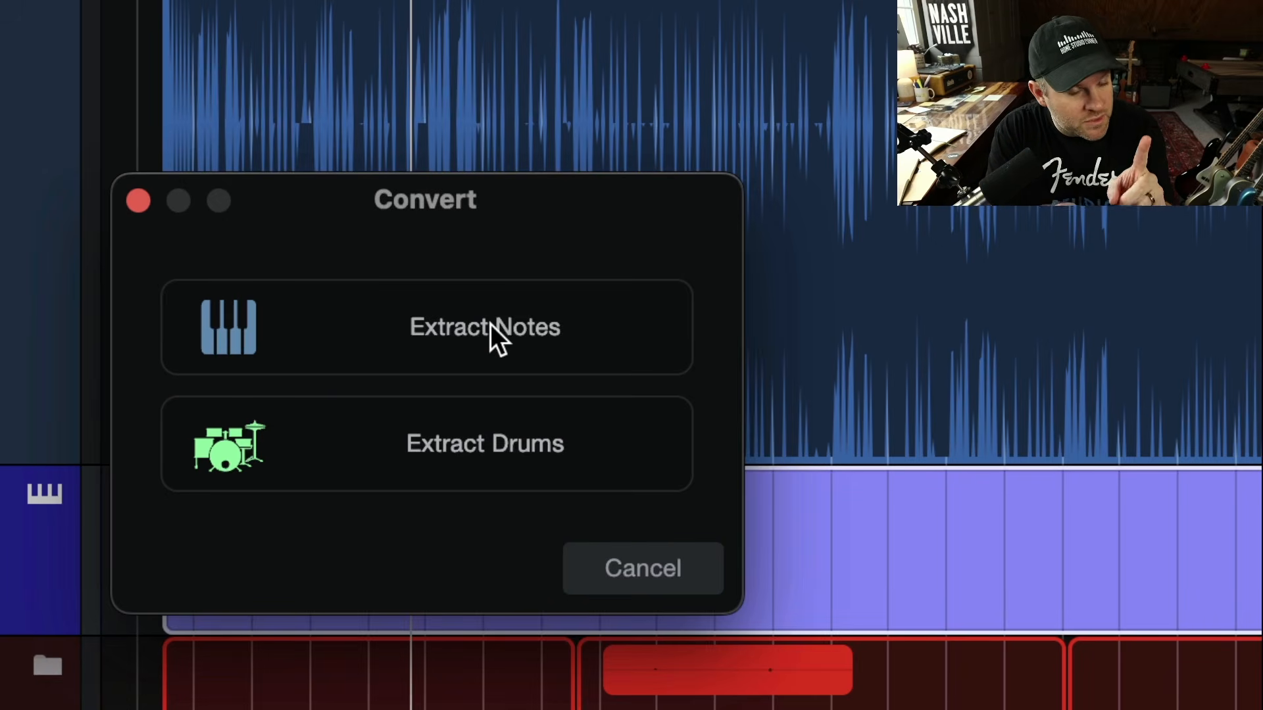
{"action": "left_click", "coordinate": [456, 441]}
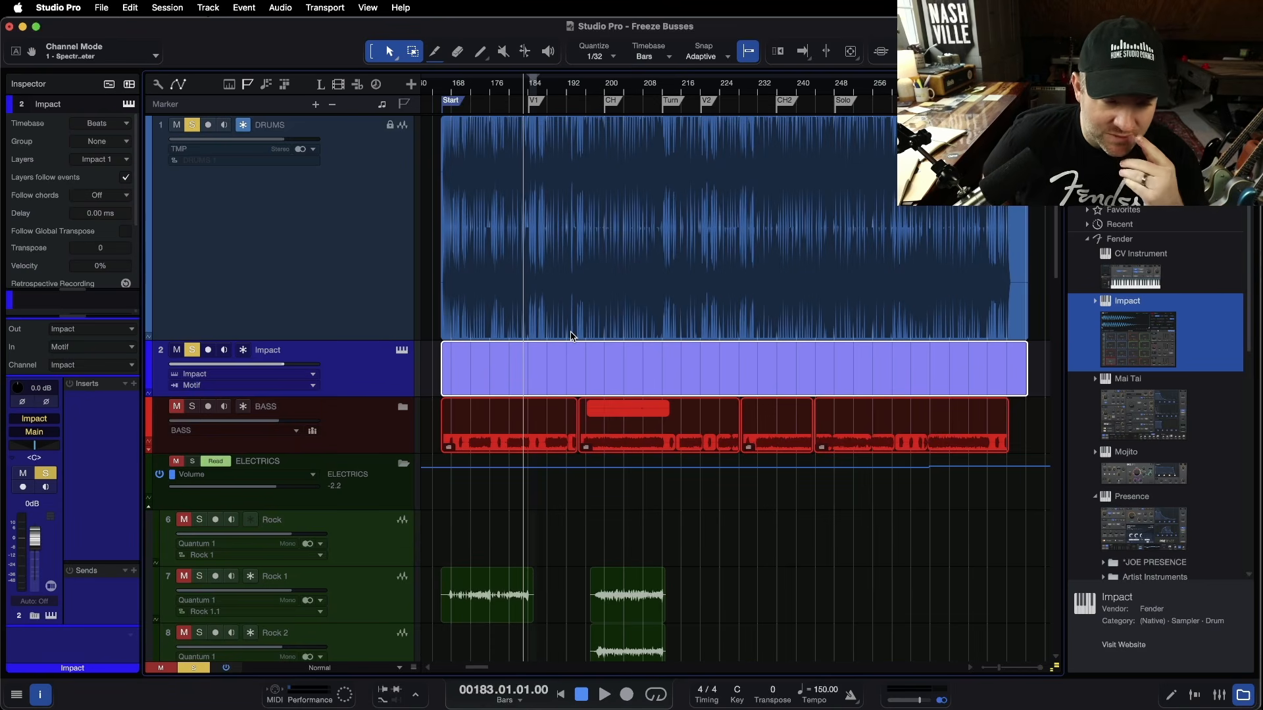
Open the extracted Impact event in the note editor, go to its start, and keep the drum view active.
{"action": "double_click", "coordinate": [495, 381]}
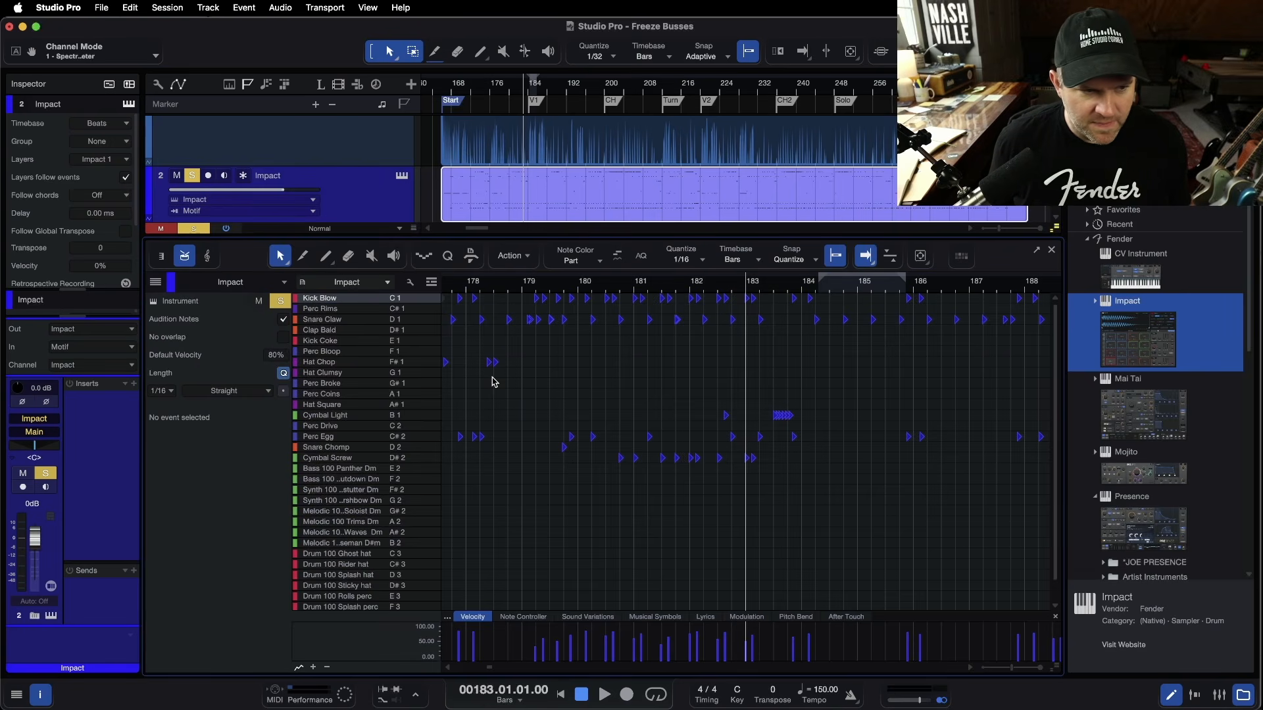
{"action": "scroll", "coordinate": [502, 378], "scroll_direction": "left", "scroll_amount": 2}
{"action": "scroll", "coordinate": [501, 376], "scroll_direction": "left", "scroll_amount": 15}
{"action": "left_click", "coordinate": [164, 254]}
{"action": "left_click", "coordinate": [187, 257]}
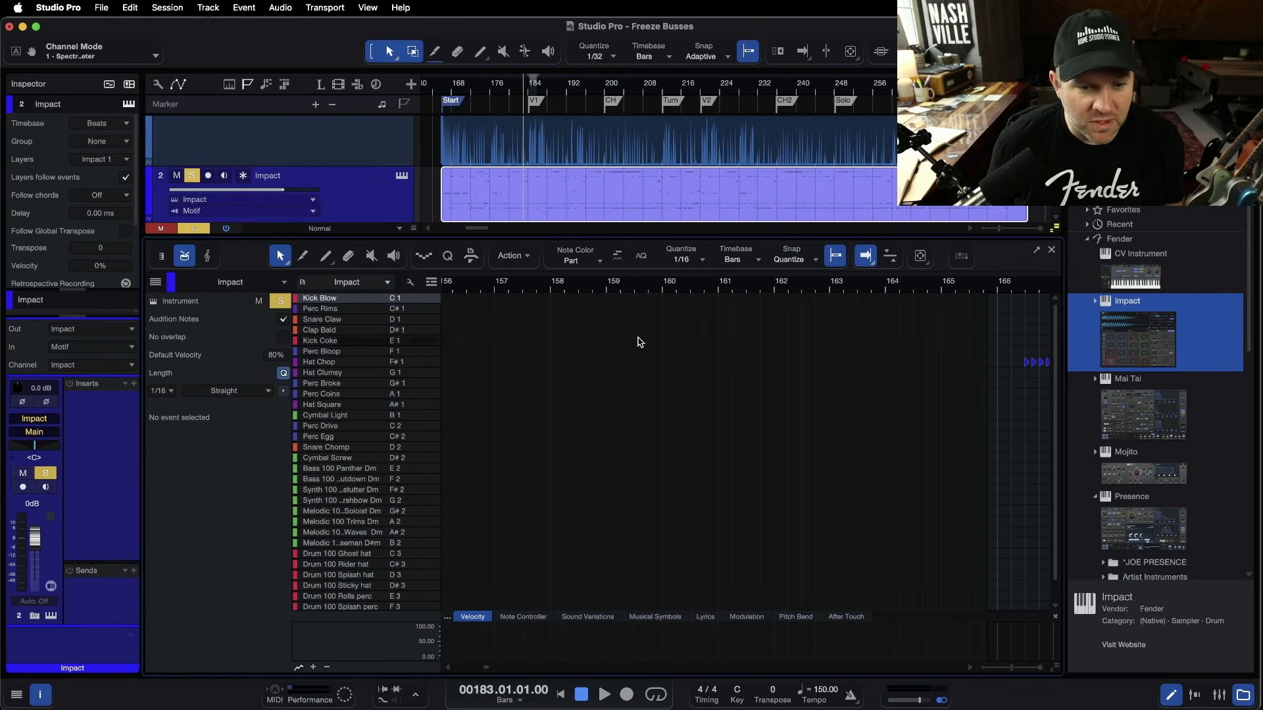
Place the playback cursor at 166.03 in the note editor and play the extracted Impact drum part.
{"action": "scroll", "coordinate": [747, 361], "scroll_direction": "right", "scroll_amount": 6}
{"action": "left_click", "coordinate": [519, 285]}
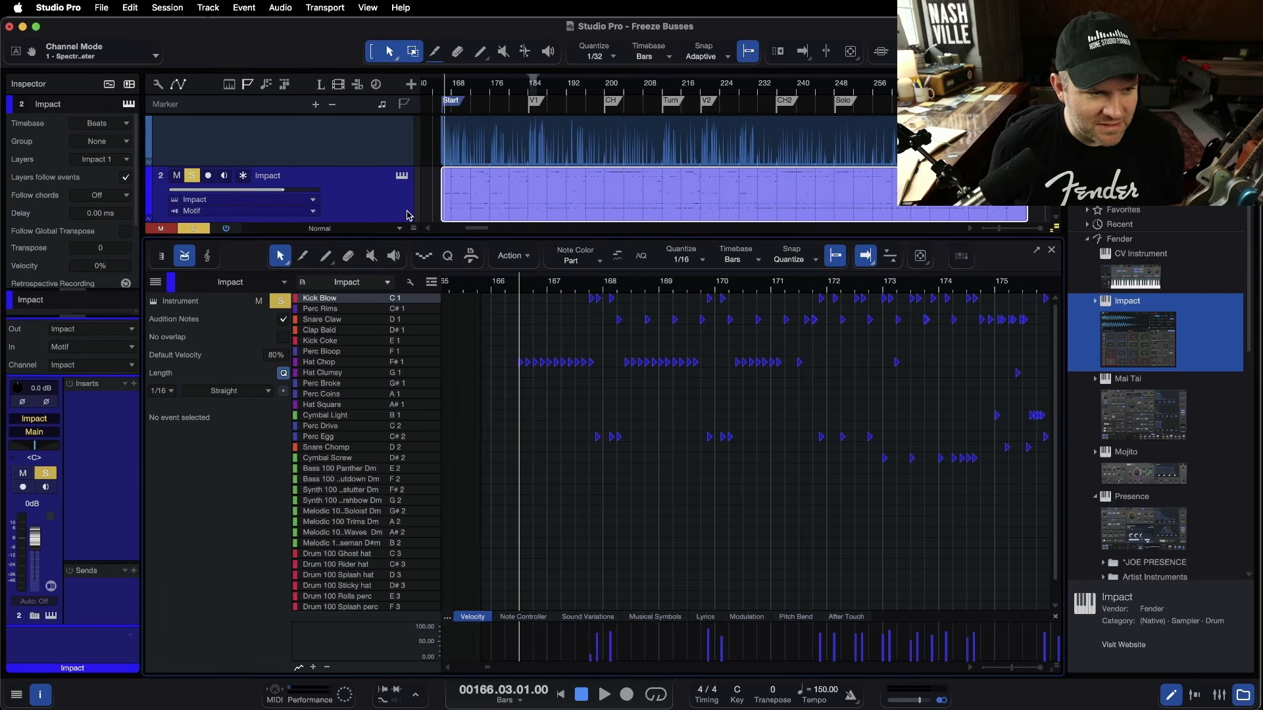
{"action": "key", "text": "space"}
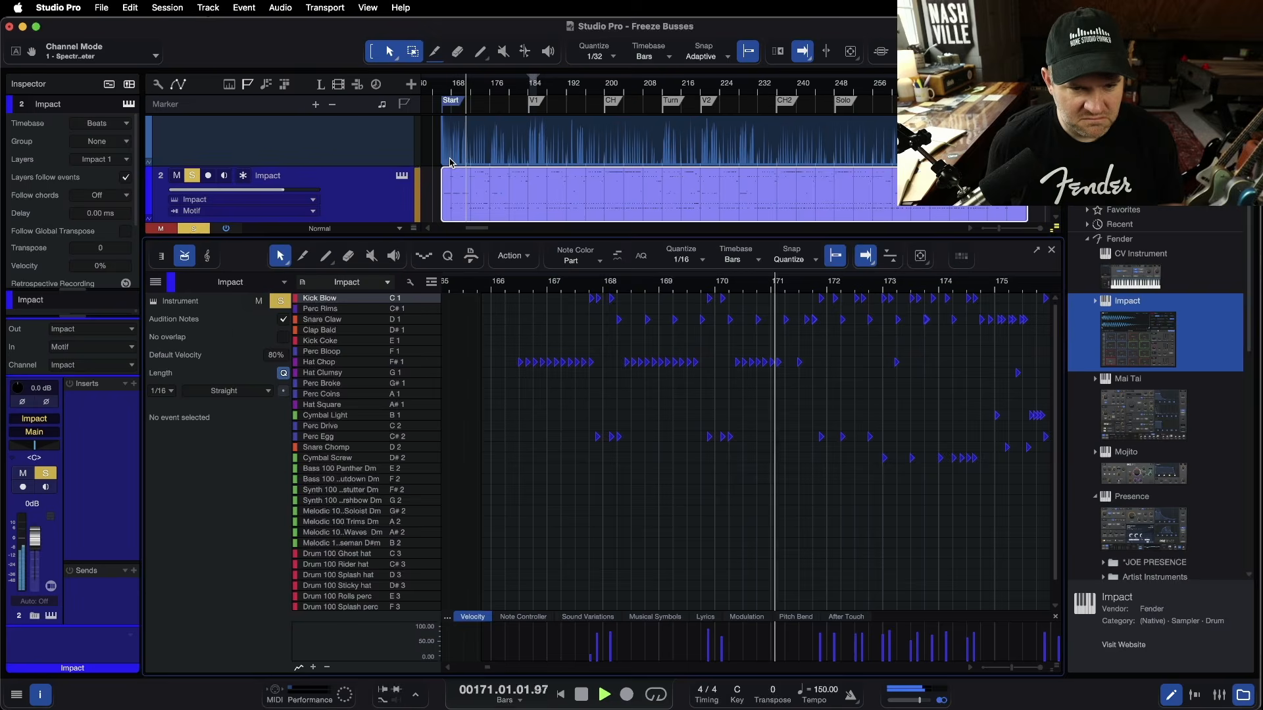
Close the note editor and reduce the arrangement's track heights to Small.
{"action": "key", "text": "F3"}
{"action": "key", "text": "F3"}
{"action": "key", "text": "shift+w"}
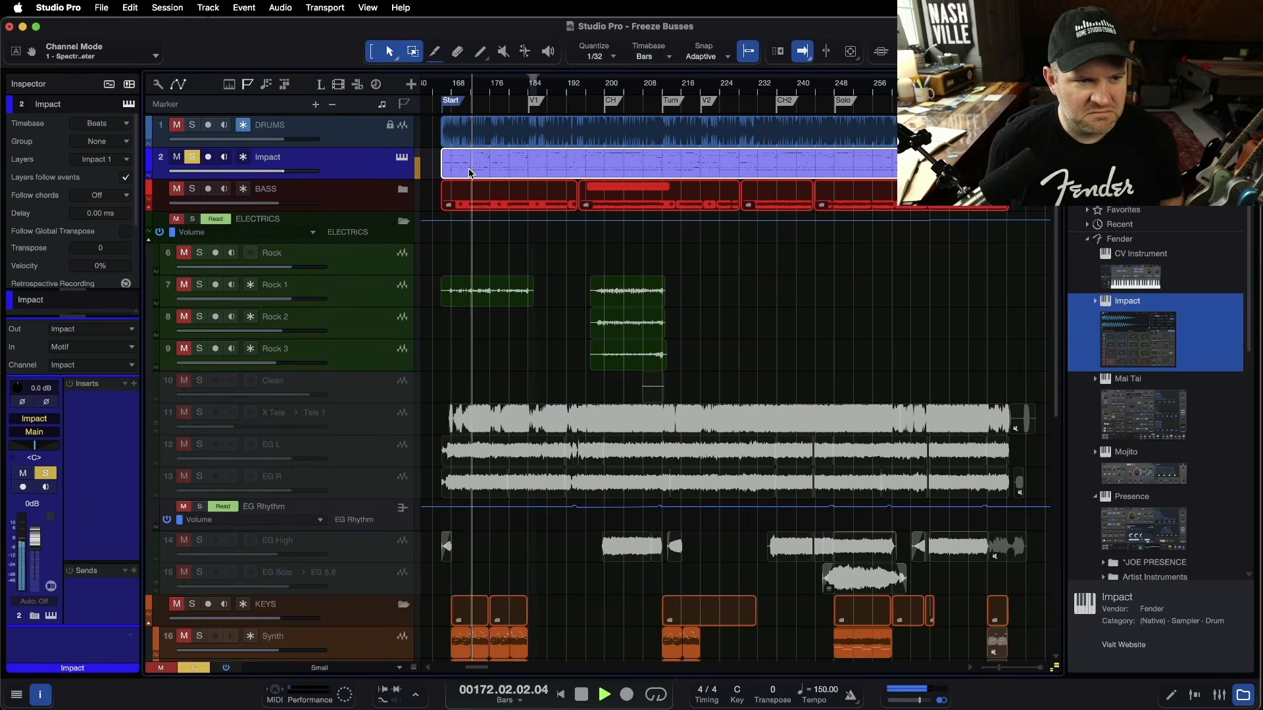
Compare the DRUMS and Impact tracks during playback by alternating their solos, leaving only Impact soloed.
{"action": "left_click", "coordinate": [191, 125]}
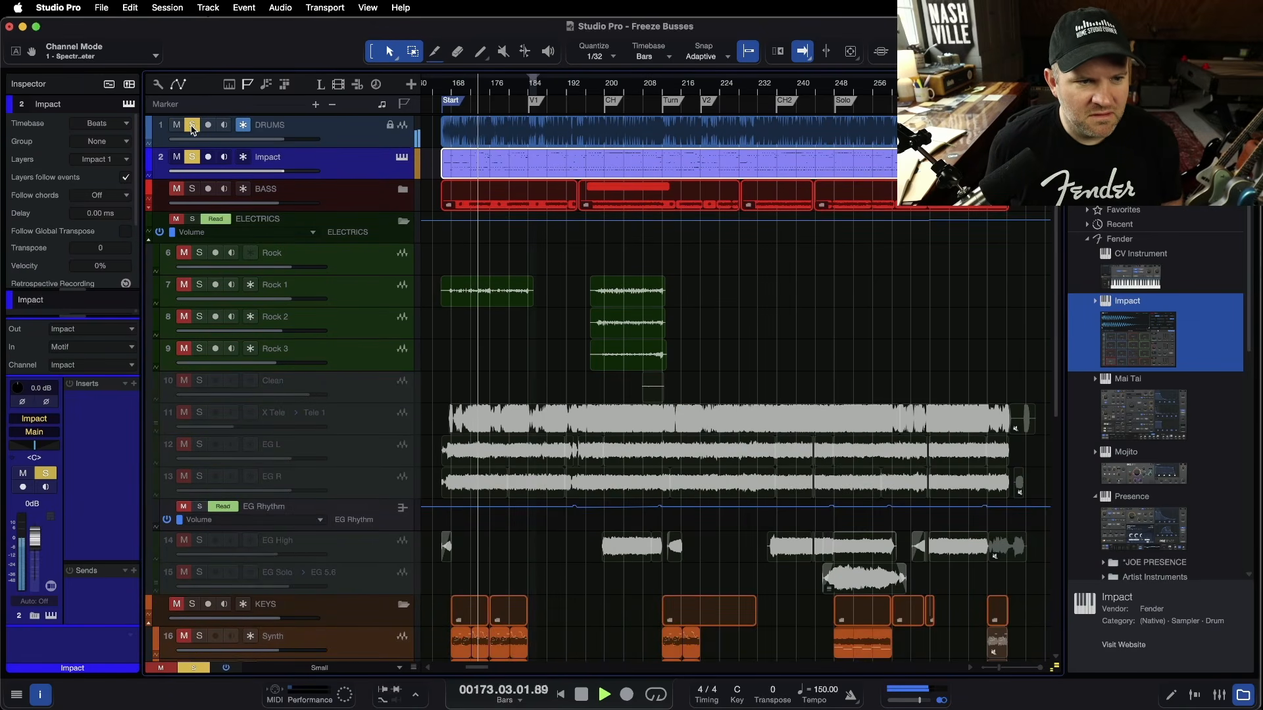
{"action": "left_click", "coordinate": [191, 157]}
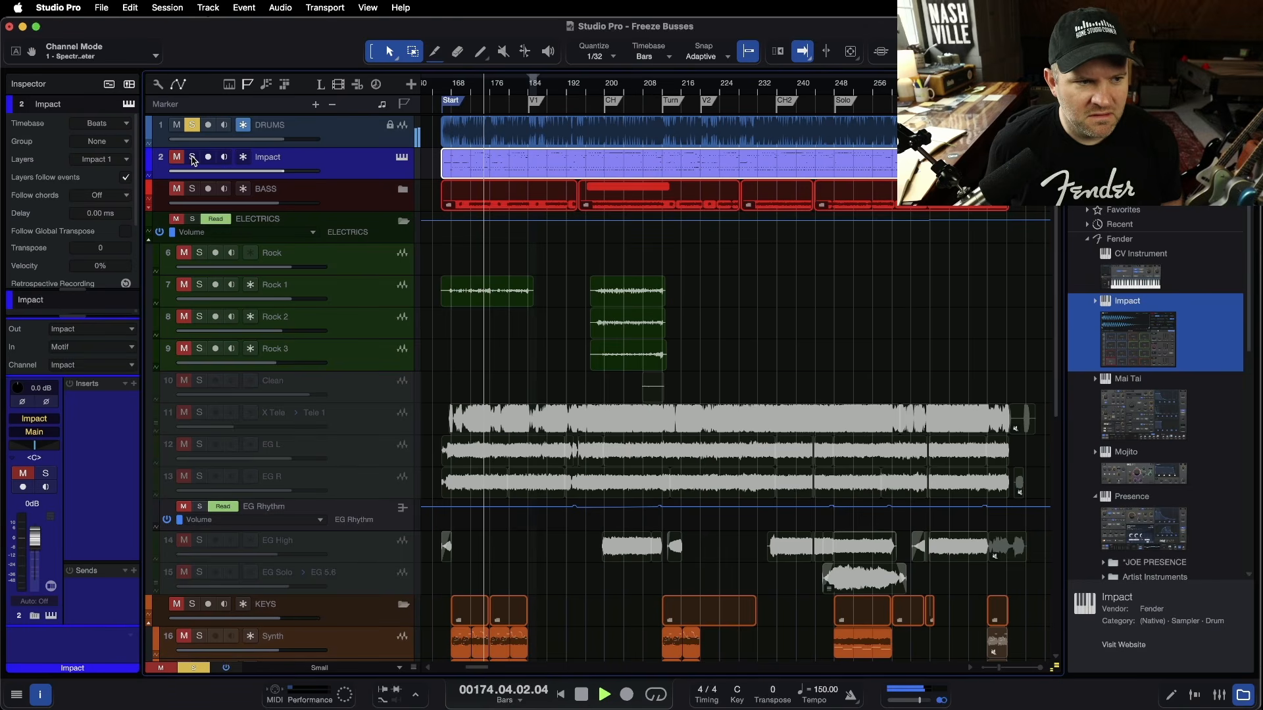
{"action": "left_click", "coordinate": [192, 158]}
{"action": "left_click", "coordinate": [191, 126]}
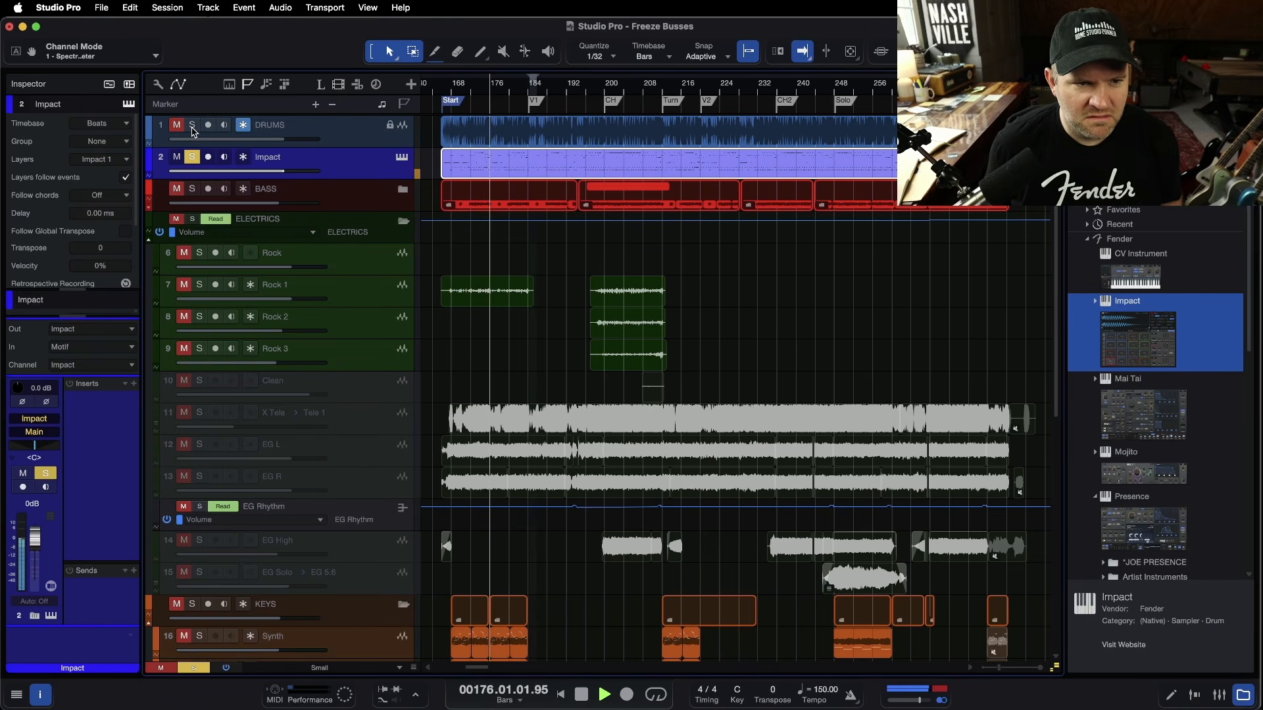
Set the track heights back to Medium and play DRUMS and Impact together with the solo cleared.
{"action": "scroll", "coordinate": [490, 206], "scroll_direction": "up", "scroll_amount": 5}
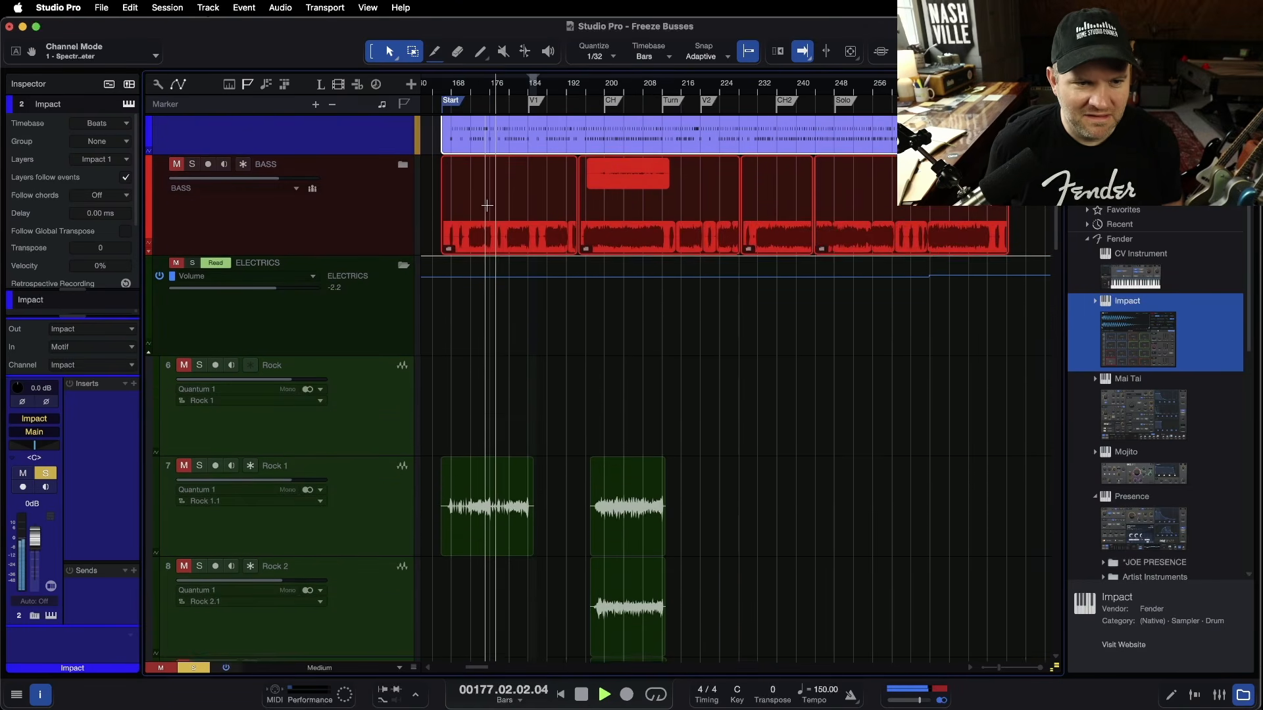
{"action": "scroll", "coordinate": [487, 206], "scroll_direction": "up", "scroll_amount": 3}
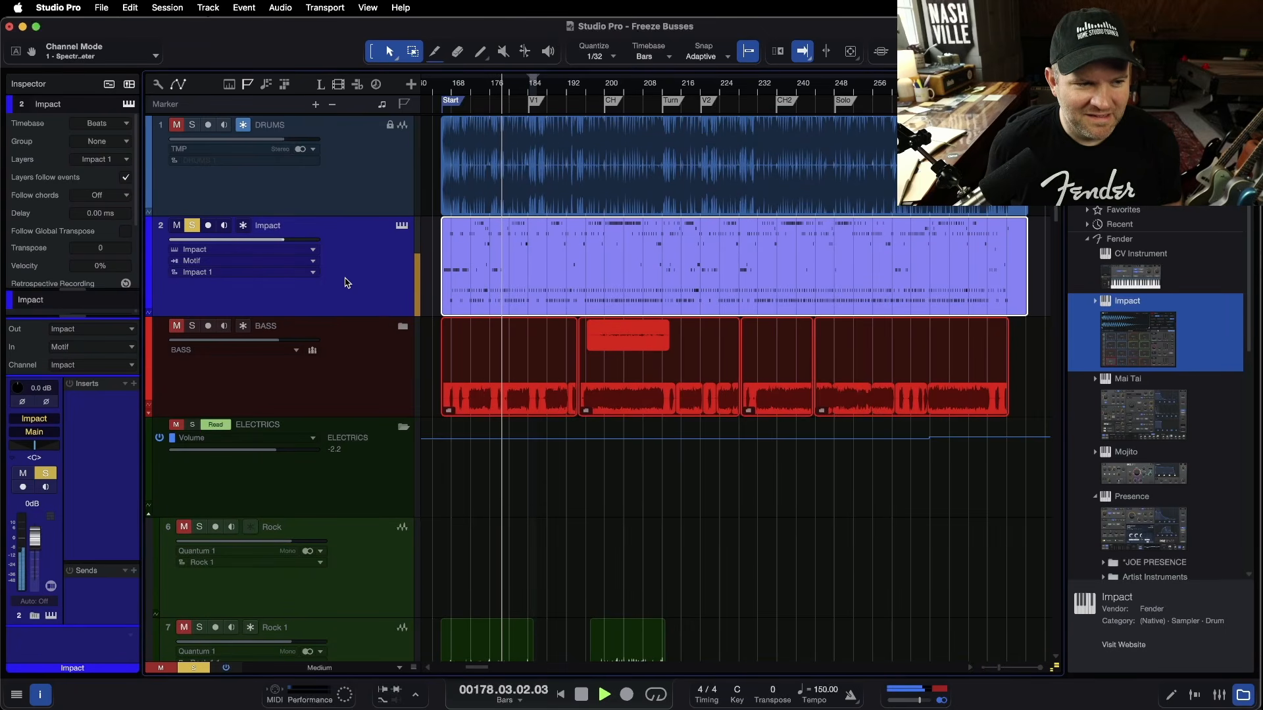
{"action": "key", "text": "s"}
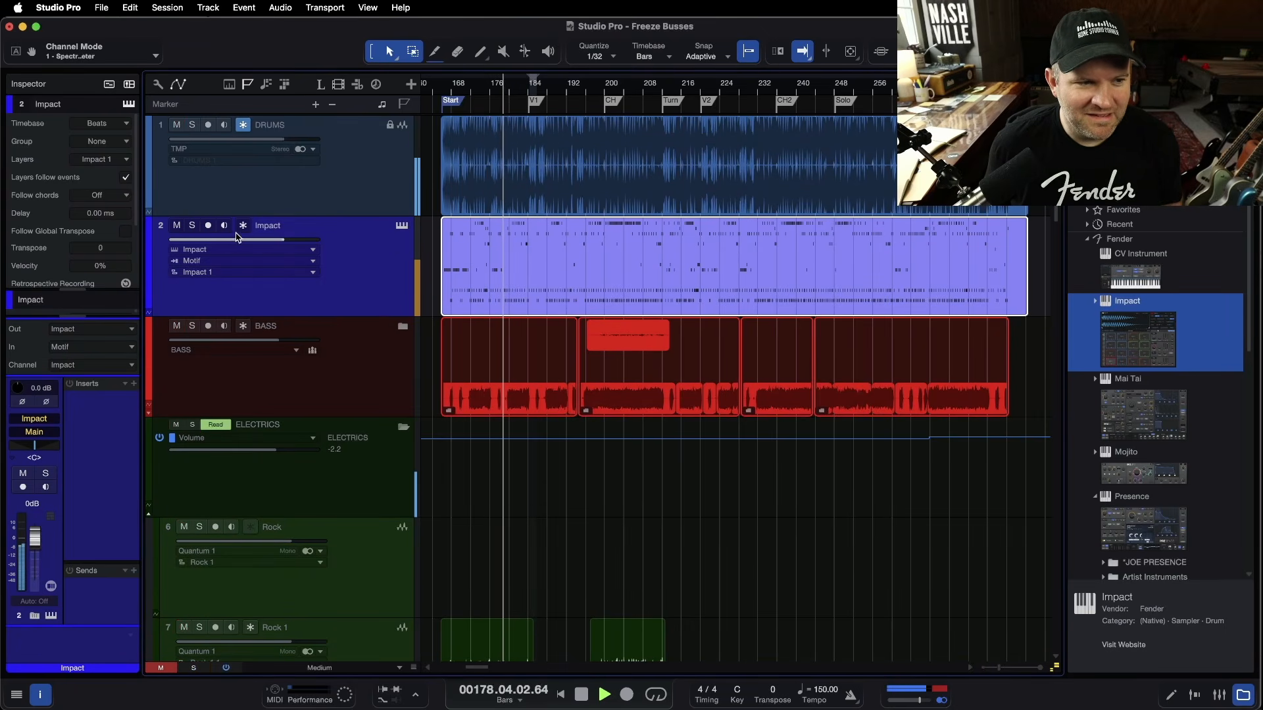
{"action": "left_click", "coordinate": [177, 125]}
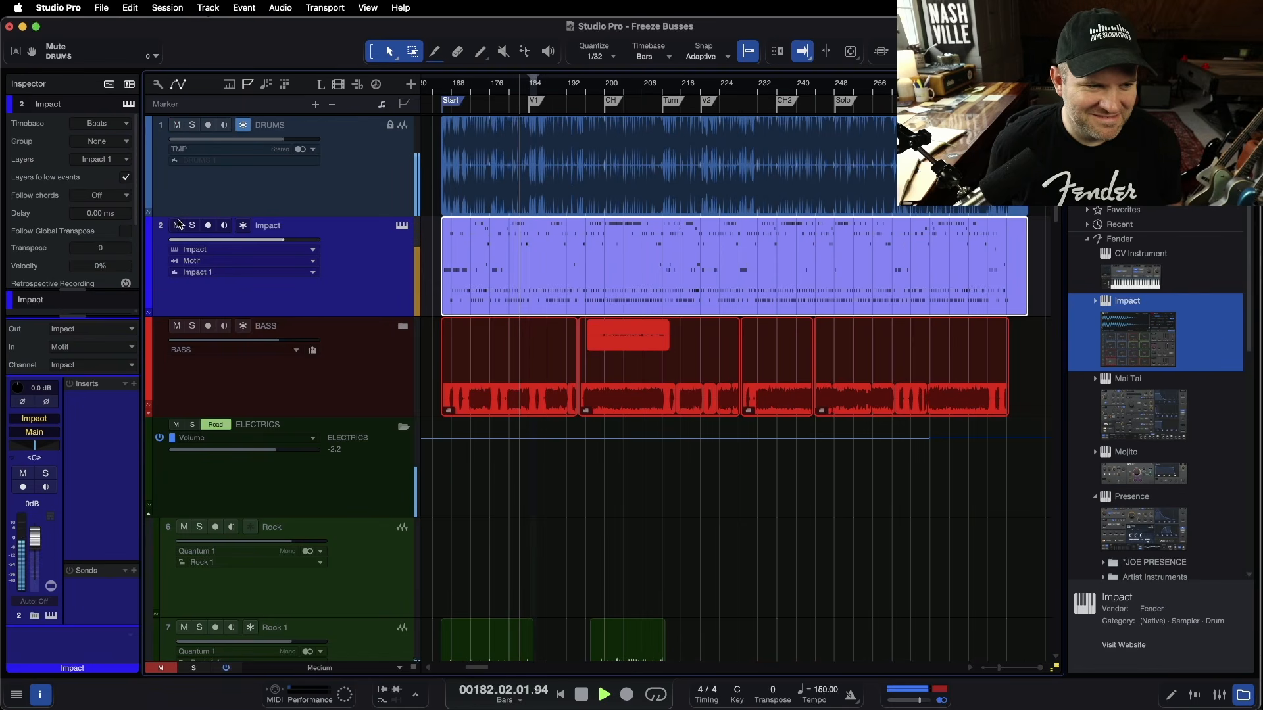
{"action": "key", "text": "space"}
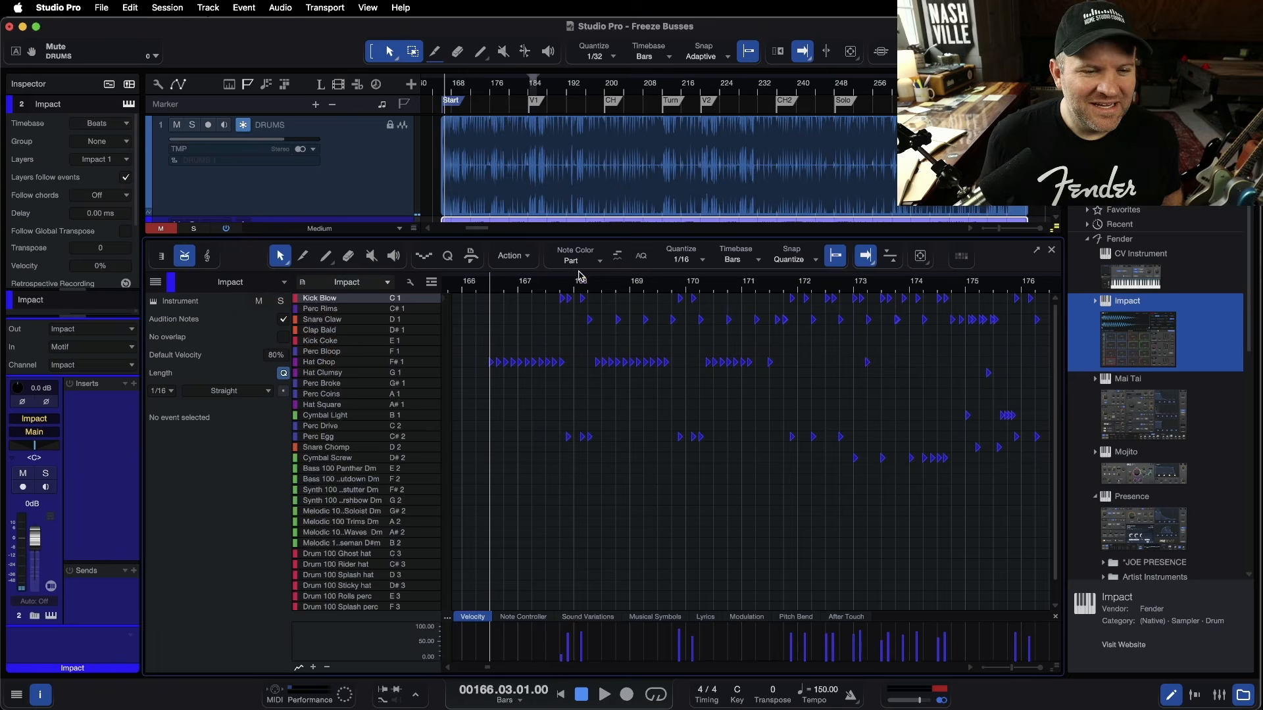
Examine the extracted notes across the drum lanes of the Impact event in the note editor, and close the editor.
{"action": "double_click", "coordinate": [578, 270]}
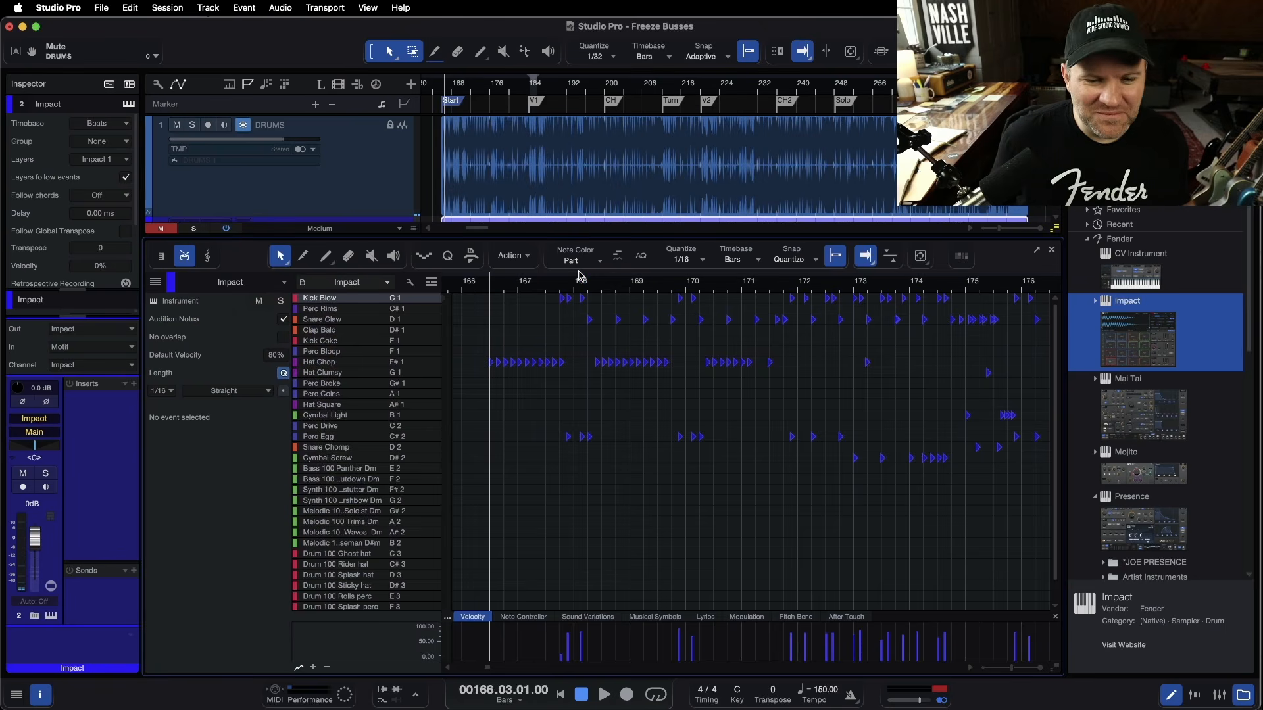
{"action": "mouse_move", "coordinate": [704, 439]}
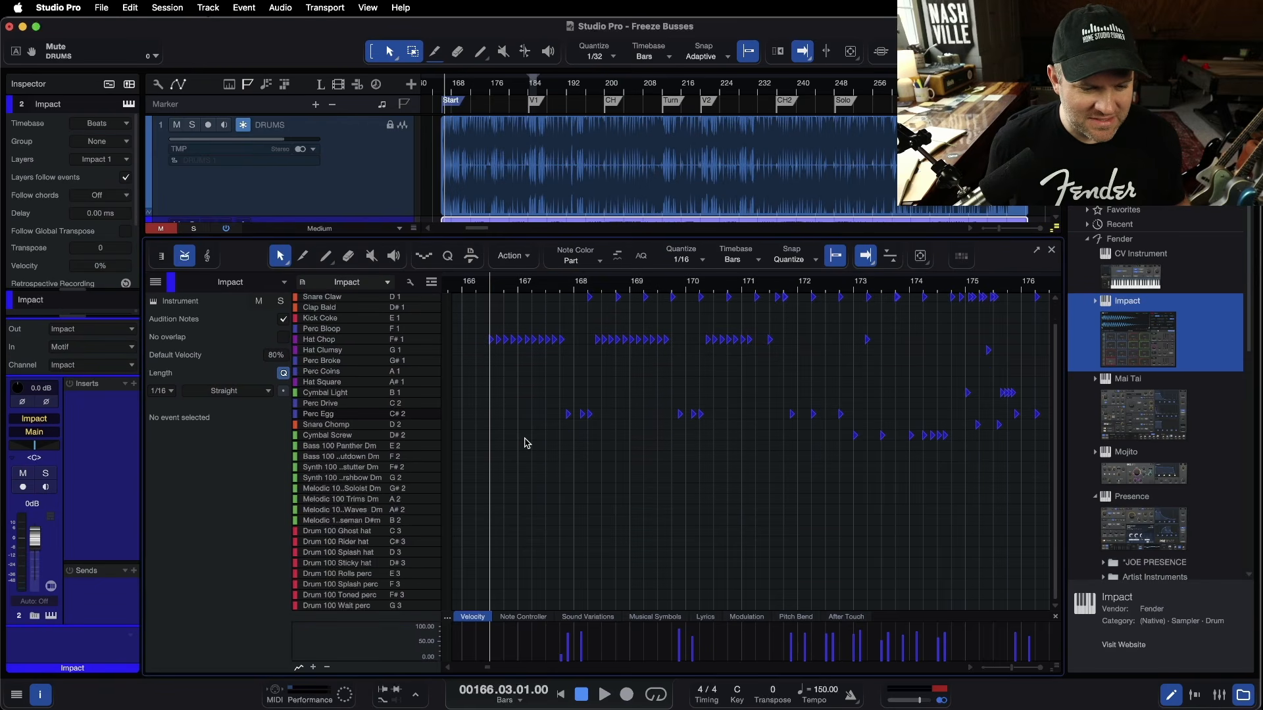
{"action": "scroll", "coordinate": [526, 443], "scroll_direction": "right", "scroll_amount": 8}
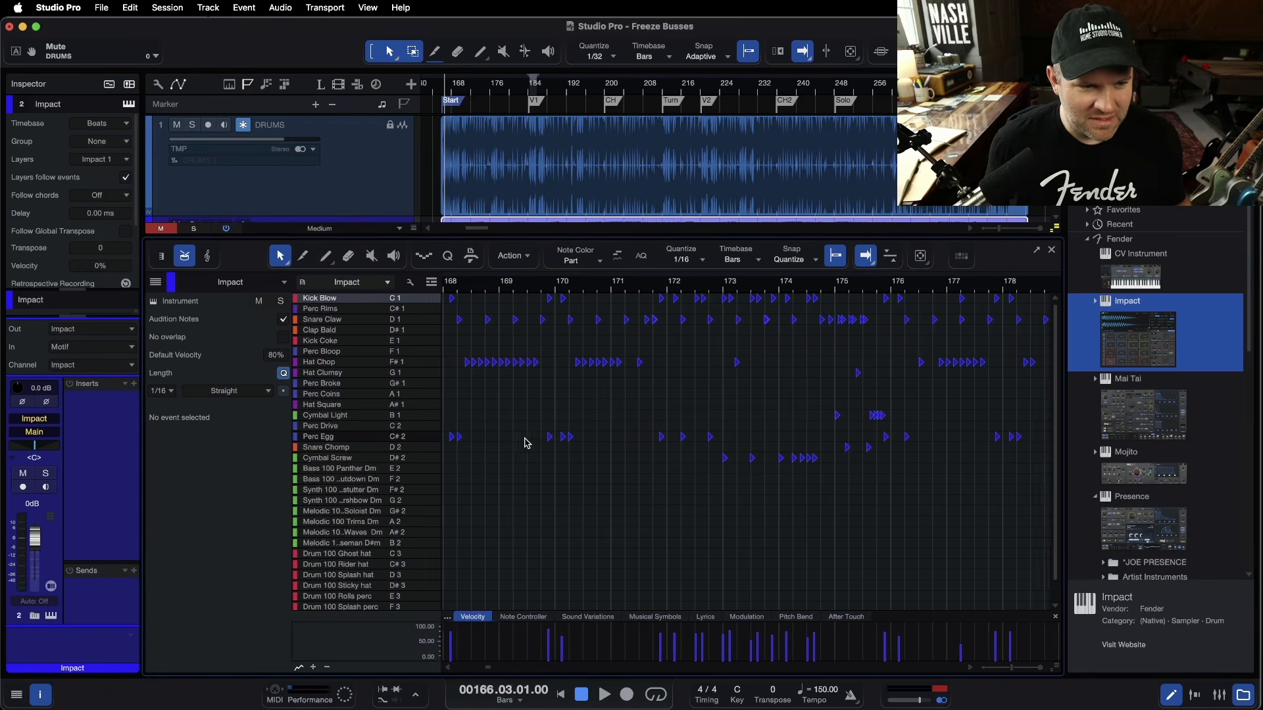
{"action": "scroll", "coordinate": [527, 443], "scroll_direction": "right", "scroll_amount": 2}
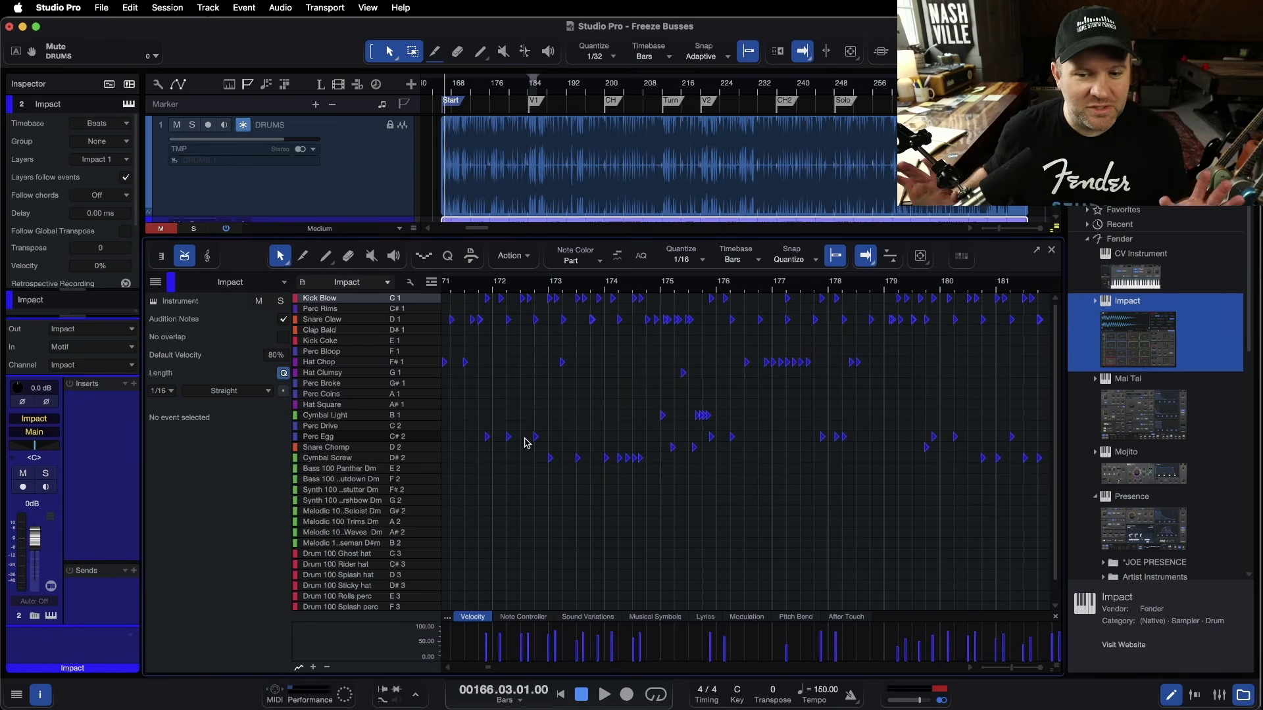
{"action": "scroll", "coordinate": [631, 436], "scroll_direction": "left", "scroll_amount": 5}
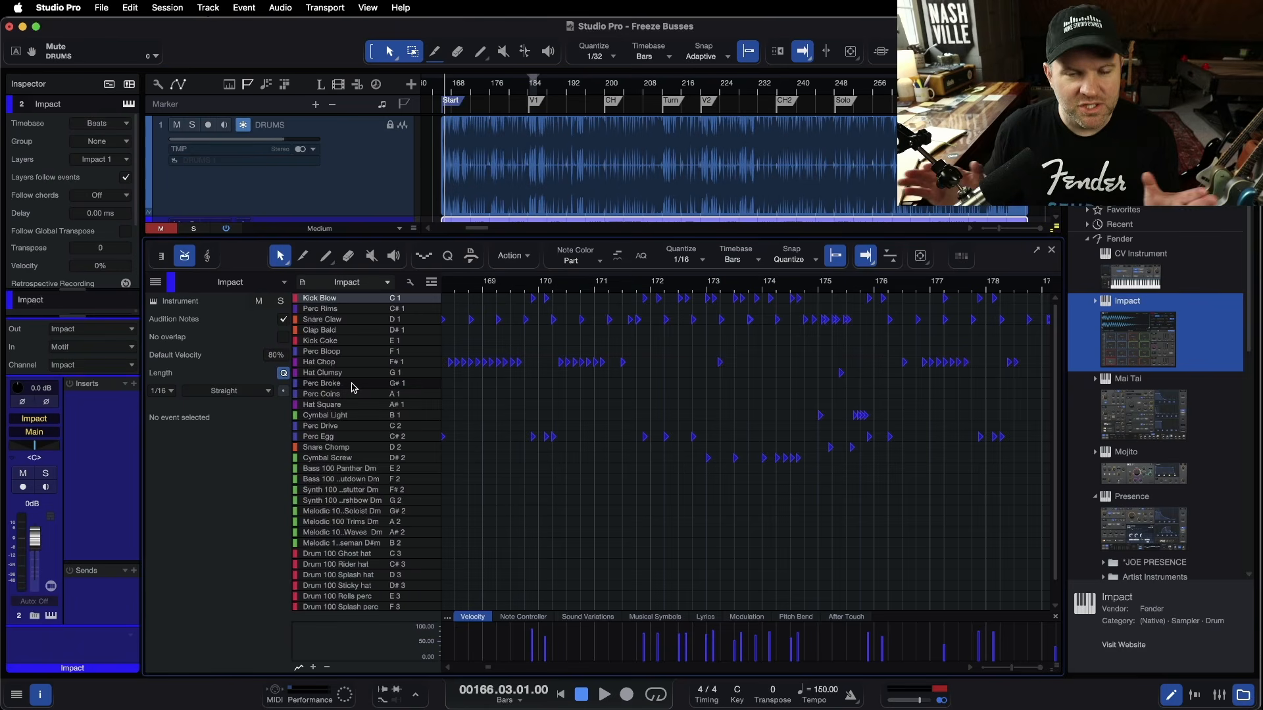
{"action": "scroll", "coordinate": [689, 310], "scroll_direction": "right", "scroll_amount": 10}
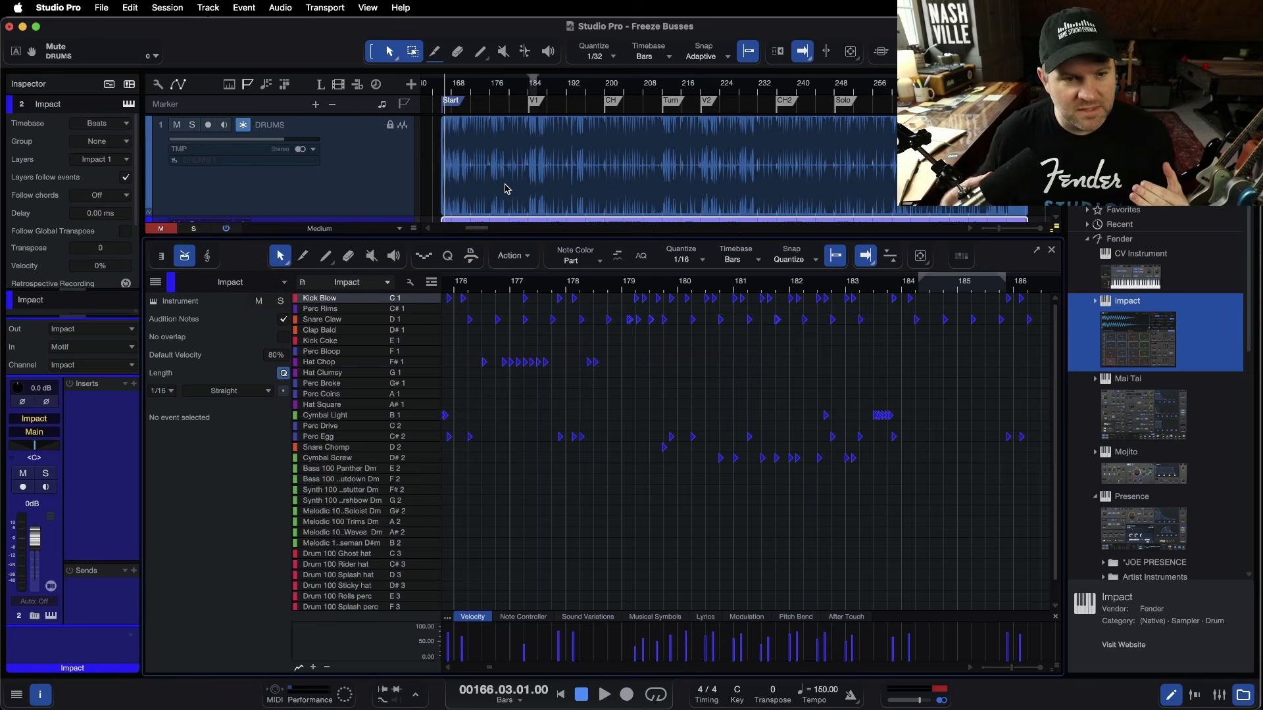
{"action": "key", "text": "F2"}
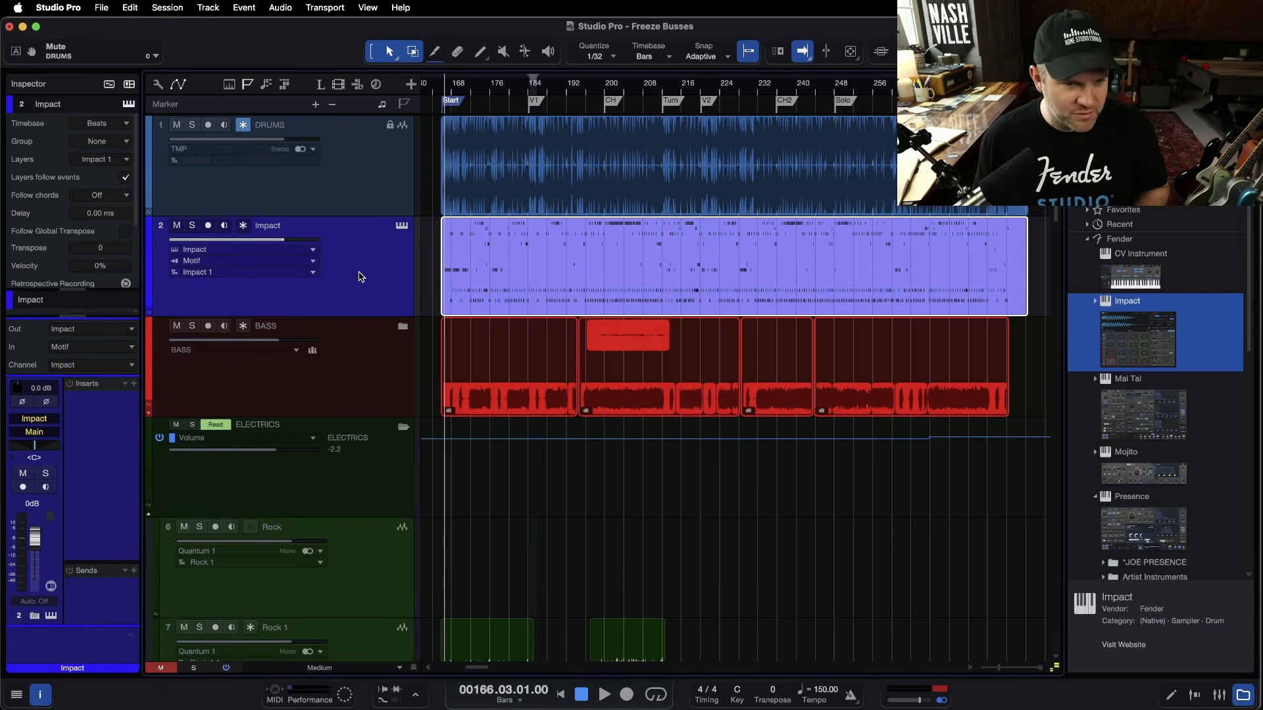
Remove the Impact track and unfreeze the DRUMS bus to restore its individual drum tracks.
{"action": "key", "text": "shift+t"}
{"action": "left_click", "coordinate": [384, 199]}
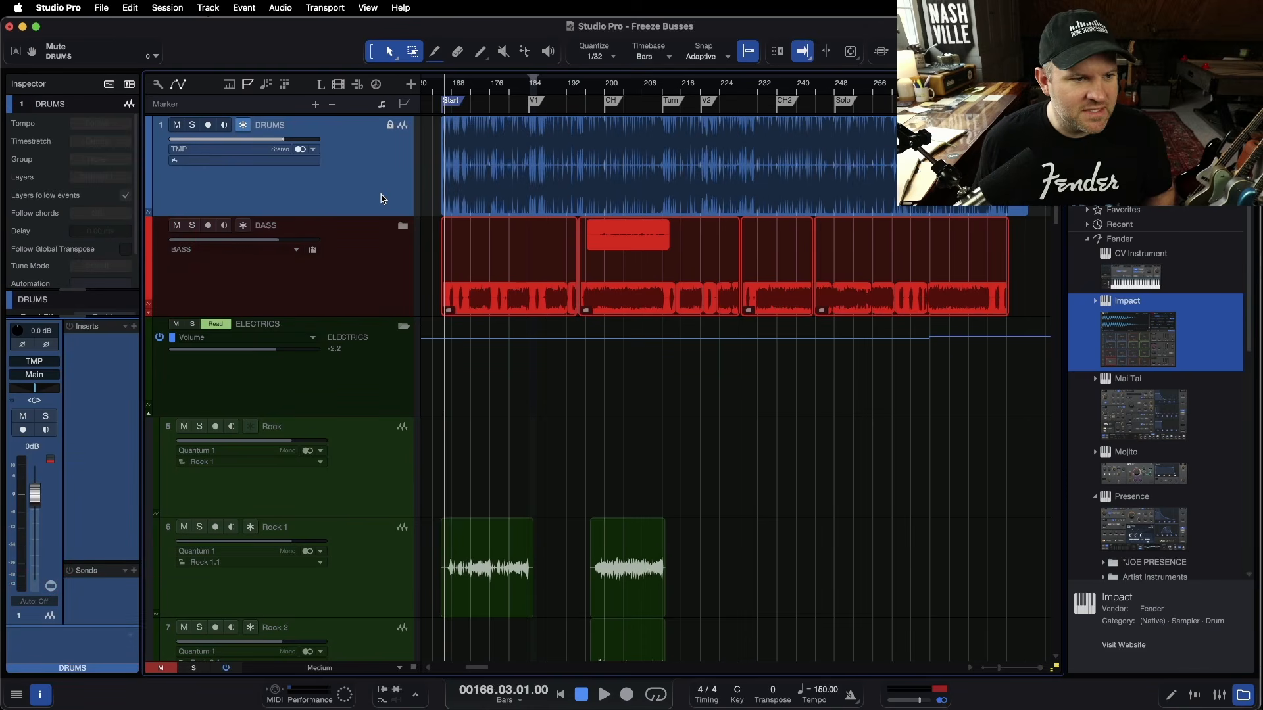
{"action": "left_click", "coordinate": [244, 126]}
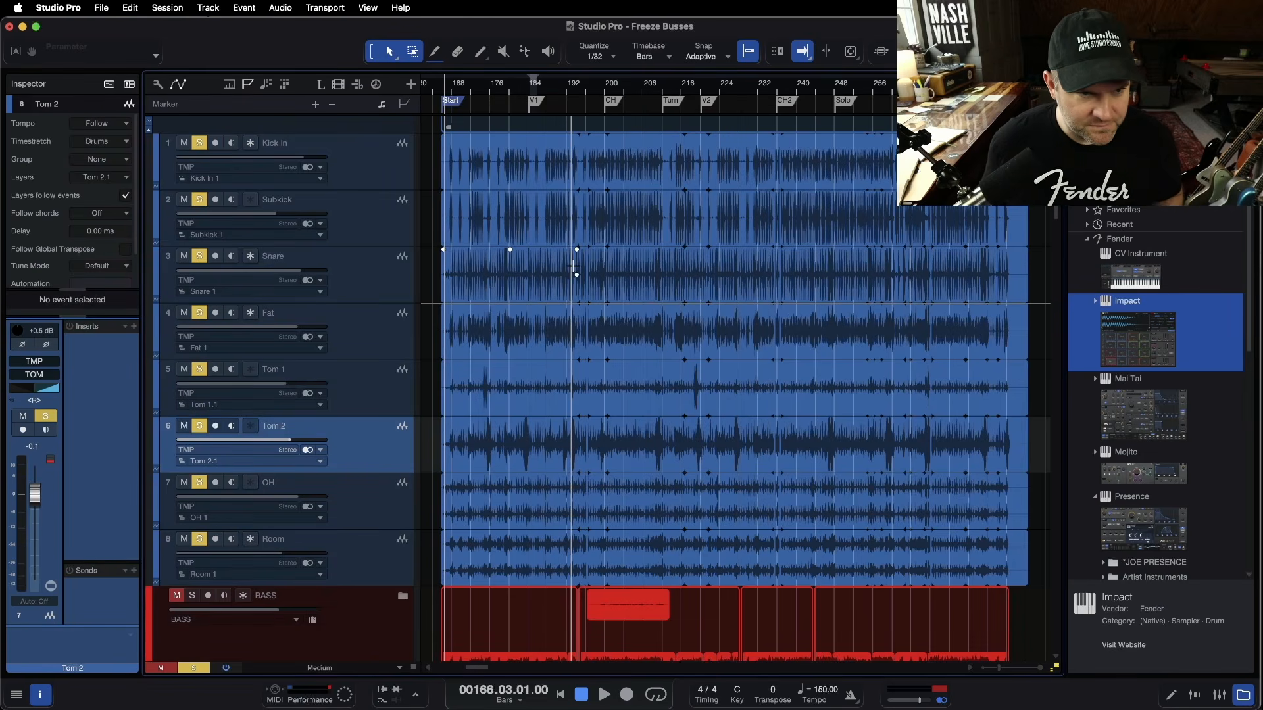
{"action": "scroll", "coordinate": [409, 207], "scroll_direction": "up", "scroll_amount": 1}
{"action": "left_click", "coordinate": [409, 207]}
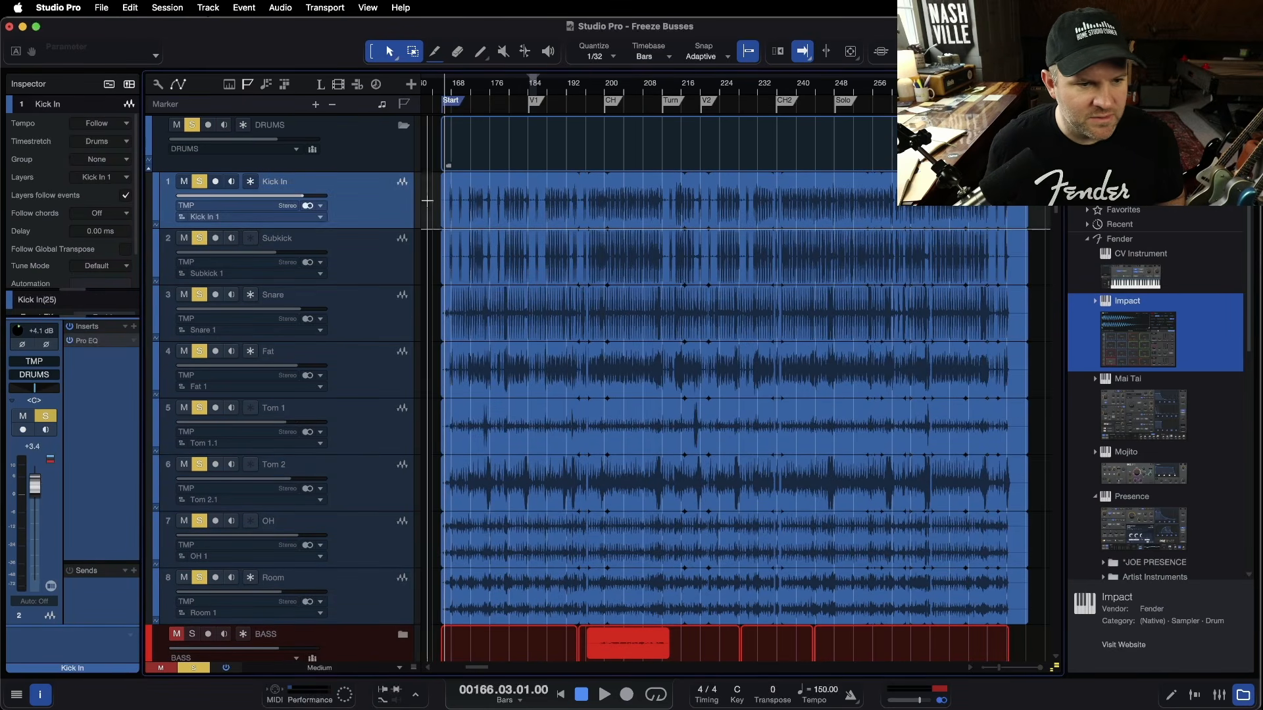
Add a new Impact instrument track above DRUMS, load the Chill Hop preset, and audition the Kick Beef pad.
{"action": "left_click_drag", "start_coordinate": [1143, 324], "coordinate": [449, 121]}
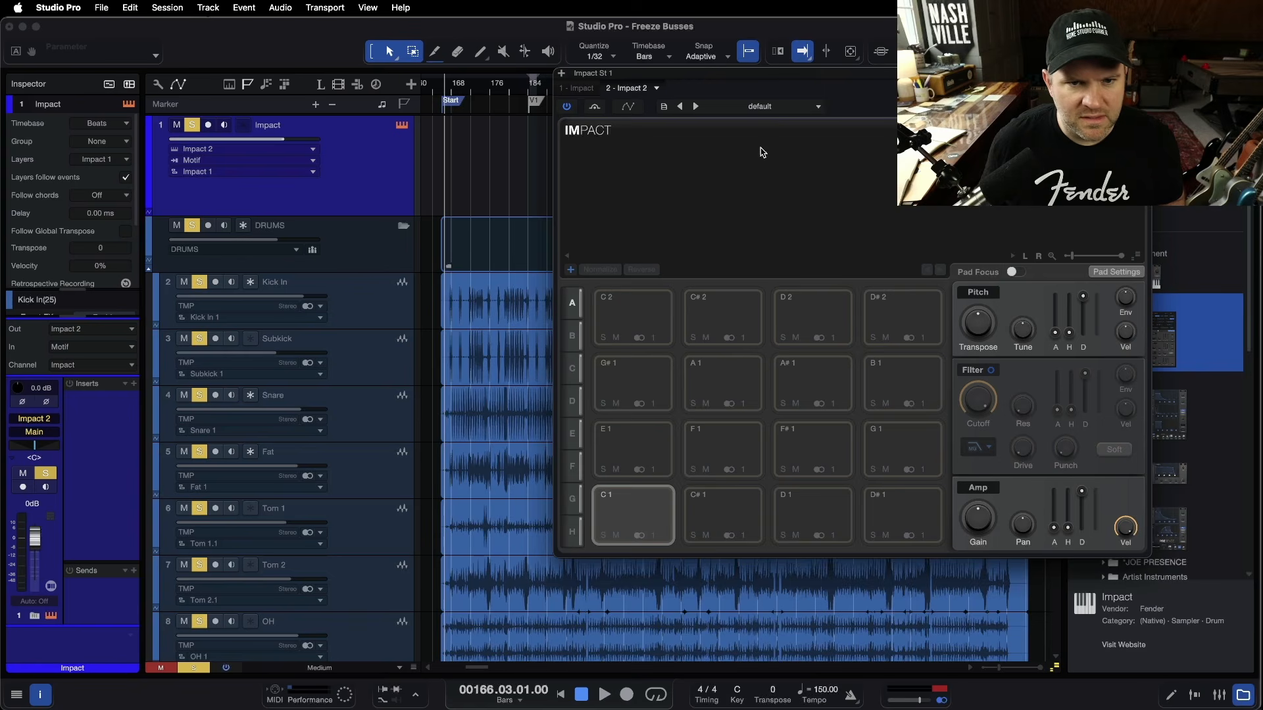
{"action": "left_click", "coordinate": [764, 107]}
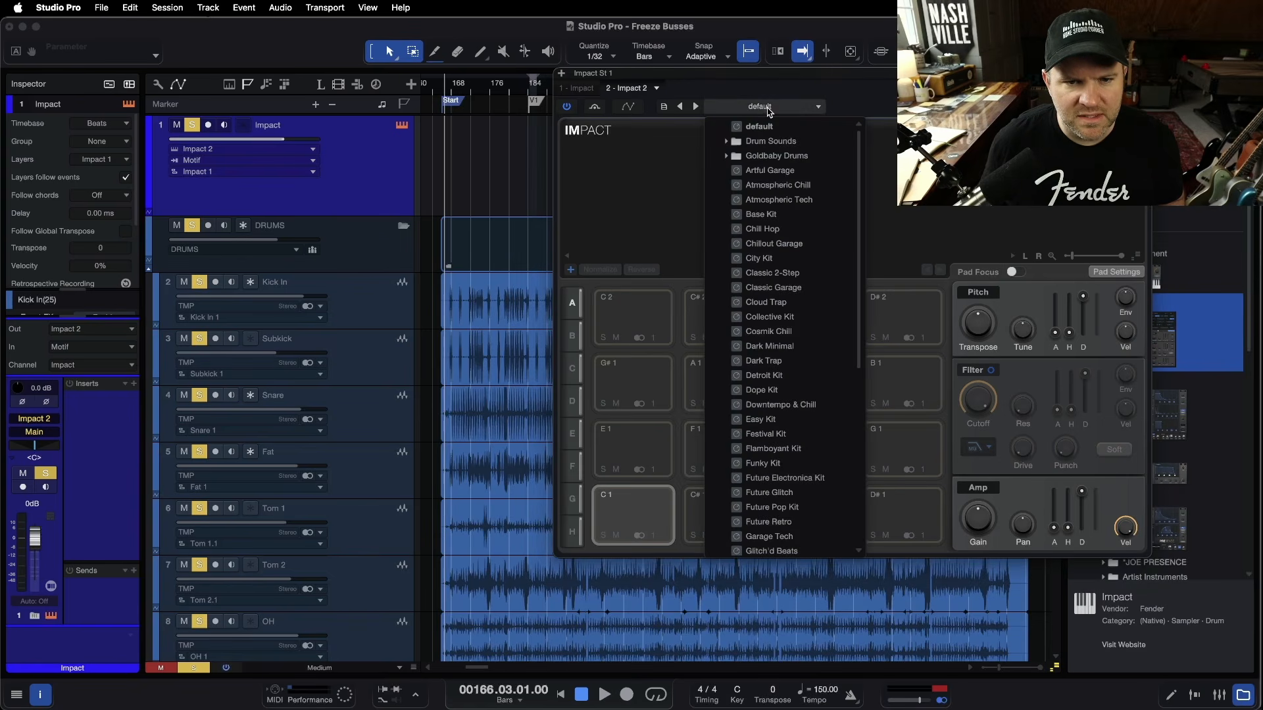
{"action": "left_click", "coordinate": [792, 229]}
{"action": "left_click", "coordinate": [631, 500]}
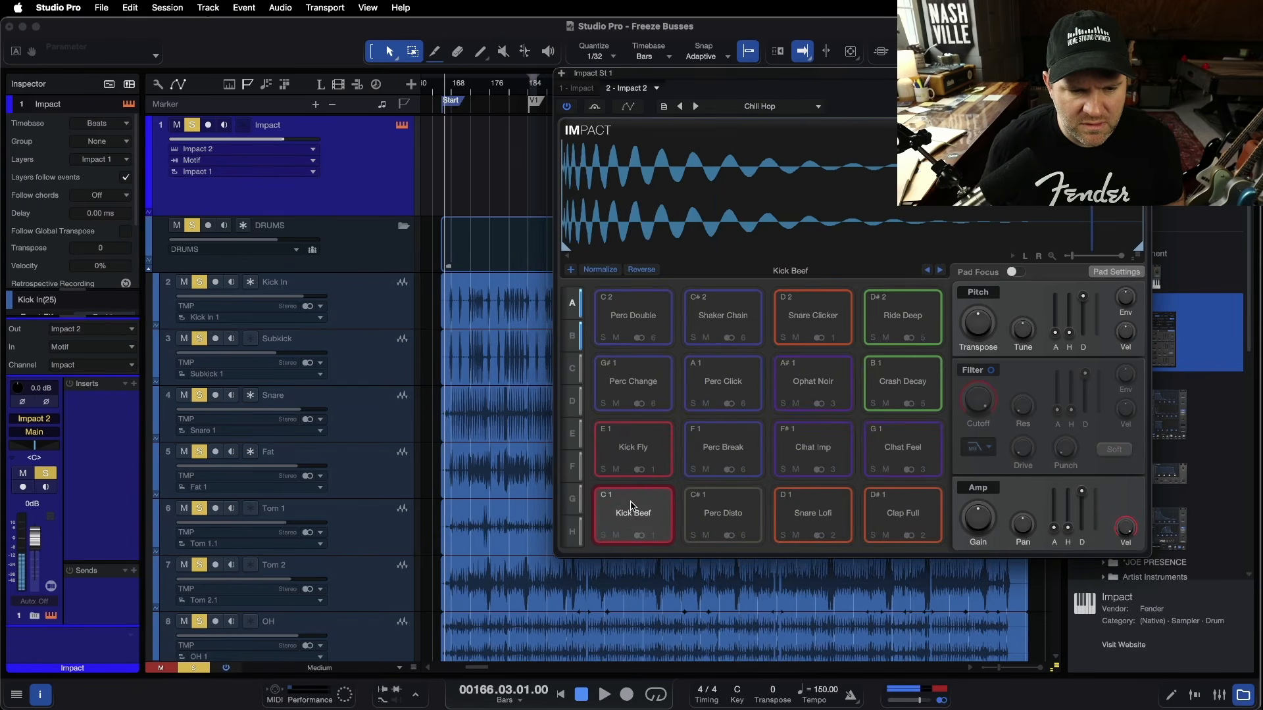
{"action": "key", "text": "super+w"}
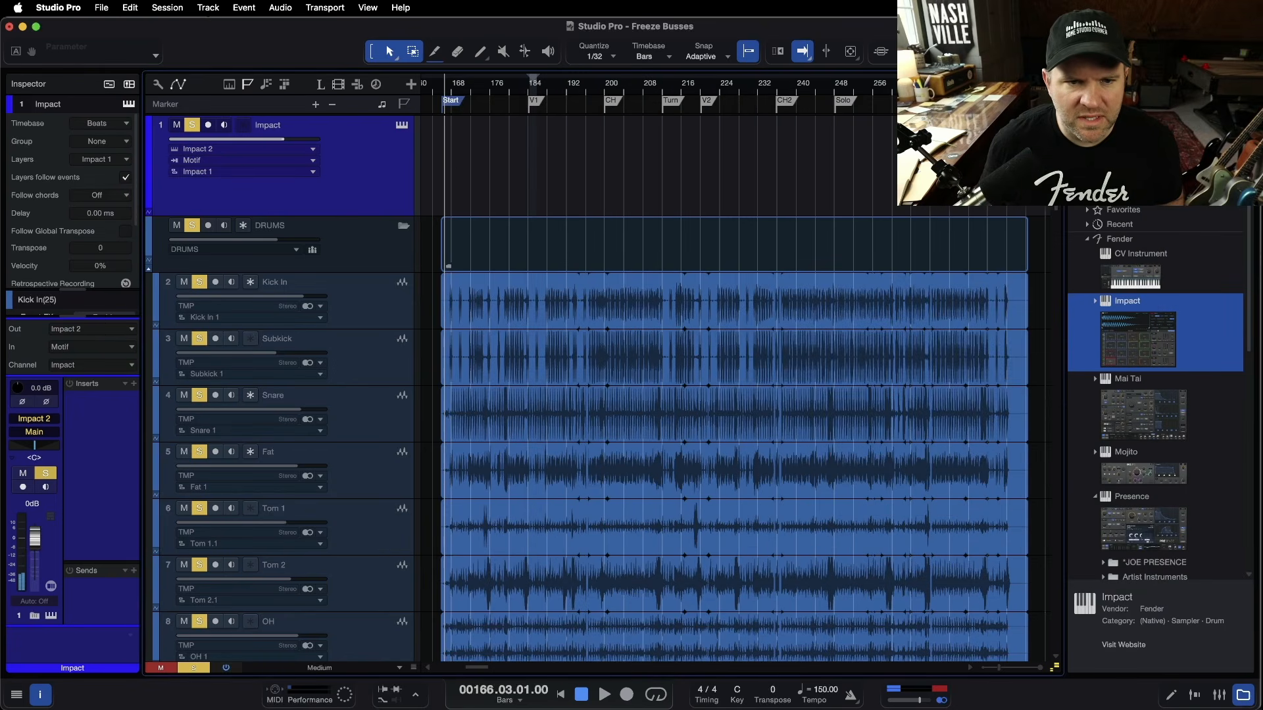
Copy the first Kick In audio event straight up onto the Impact track and extract its drum hits as notes.
{"action": "left_click", "coordinate": [405, 304]}
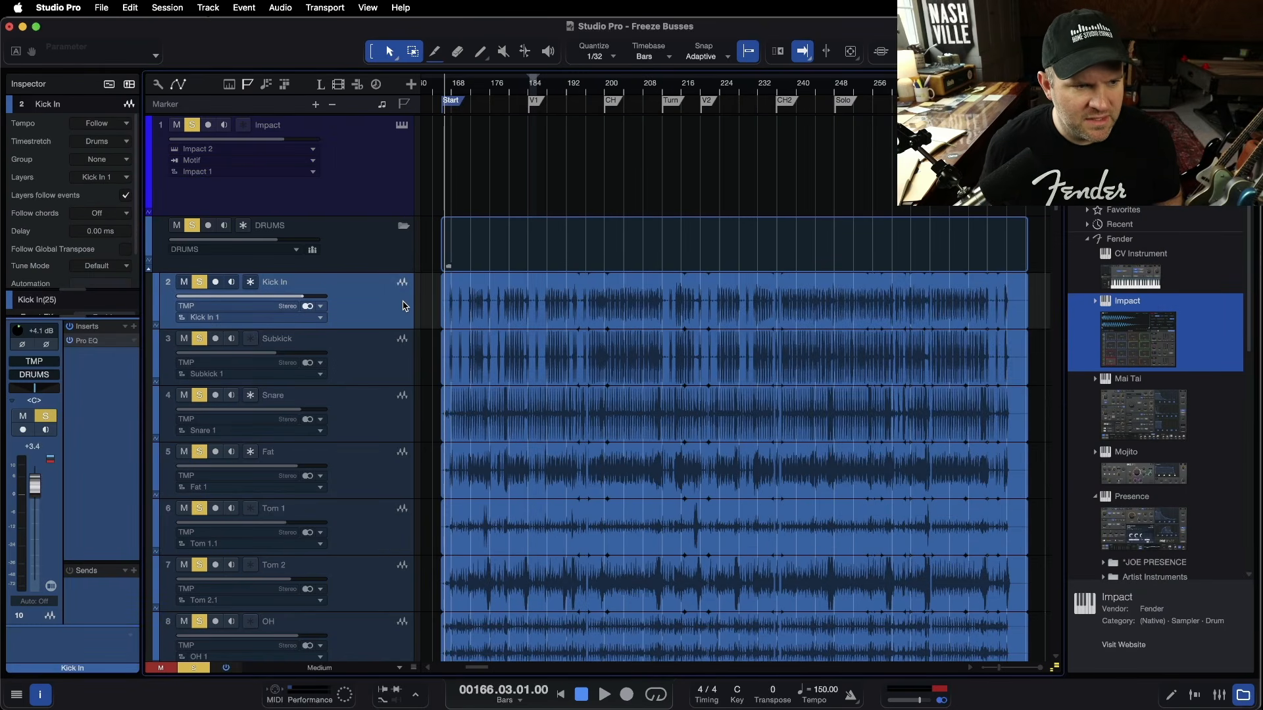
{"action": "left_click", "coordinate": [500, 319]}
{"action": "left_click_drag", "start_coordinate": [481, 315], "coordinate": [488, 196]}
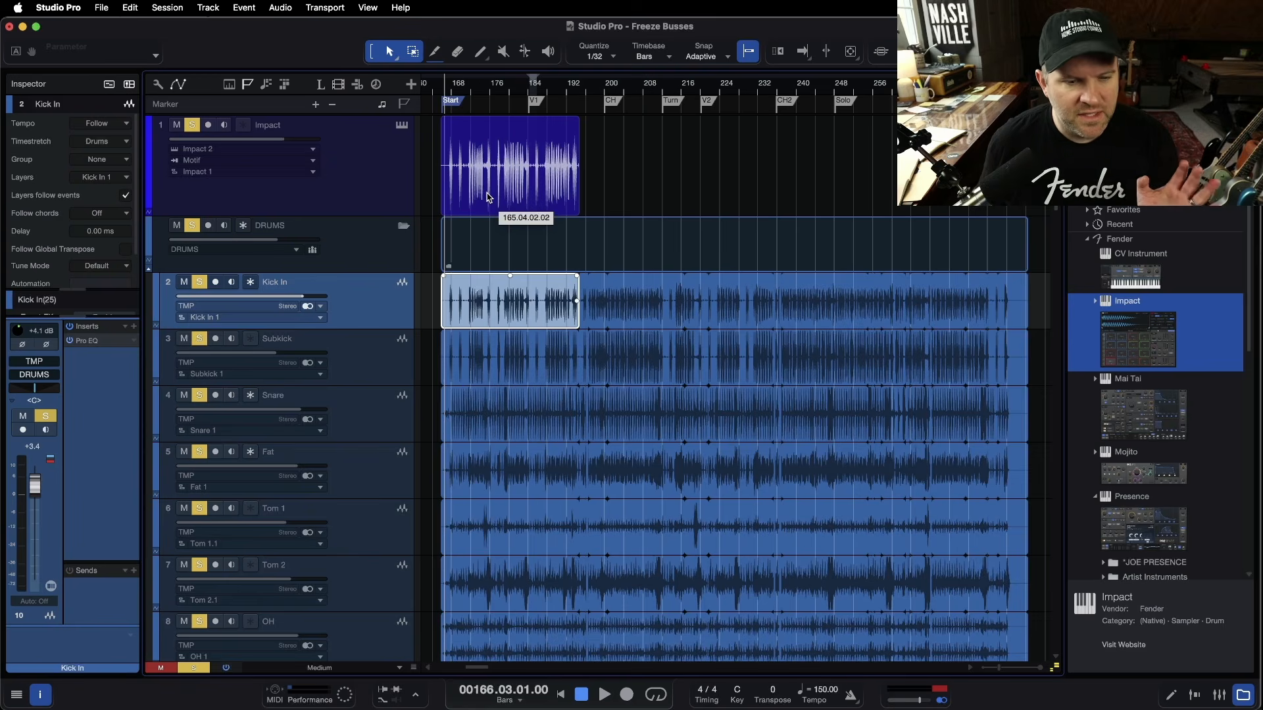
{"action": "left_click_drag", "start_coordinate": [488, 197], "coordinate": [486, 192]}
{"action": "left_click", "coordinate": [865, 248]}
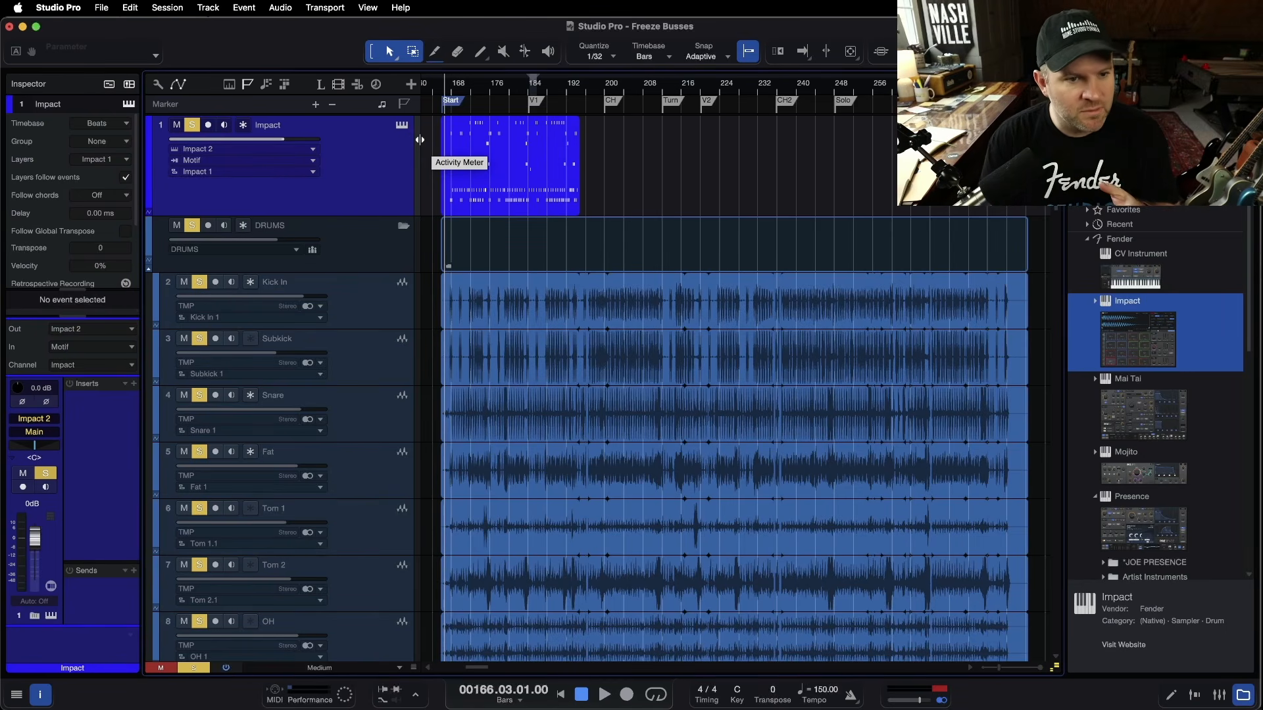
Open the new Impact event in the note editor and check the Kick Beef sound and the instrument's pads.
{"action": "double_click", "coordinate": [476, 191]}
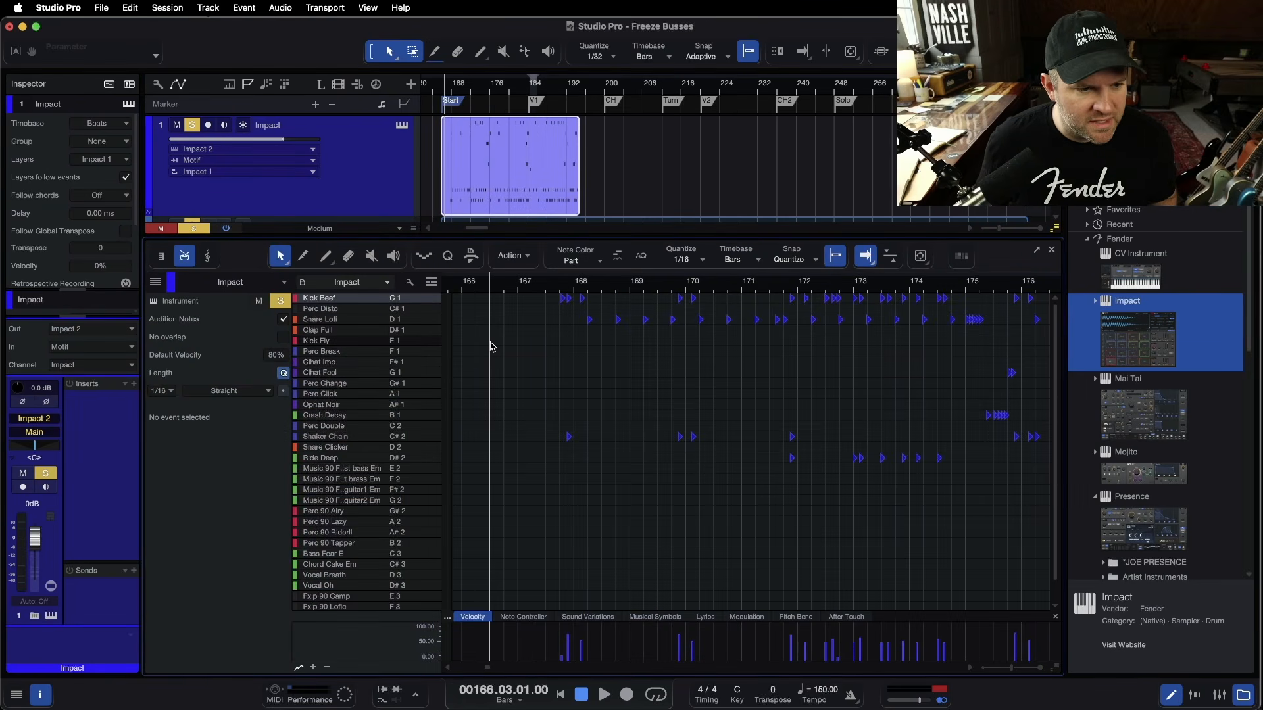
{"action": "left_click", "coordinate": [359, 300]}
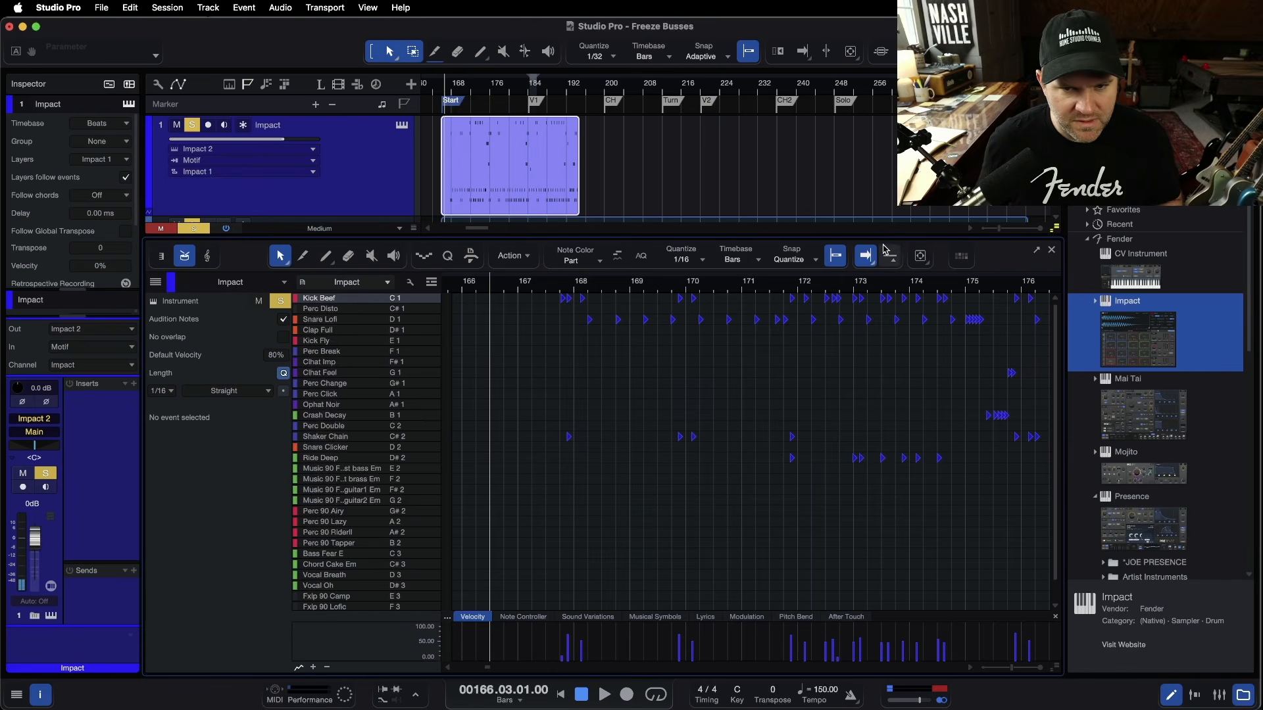
{"action": "left_click", "coordinate": [961, 256]}
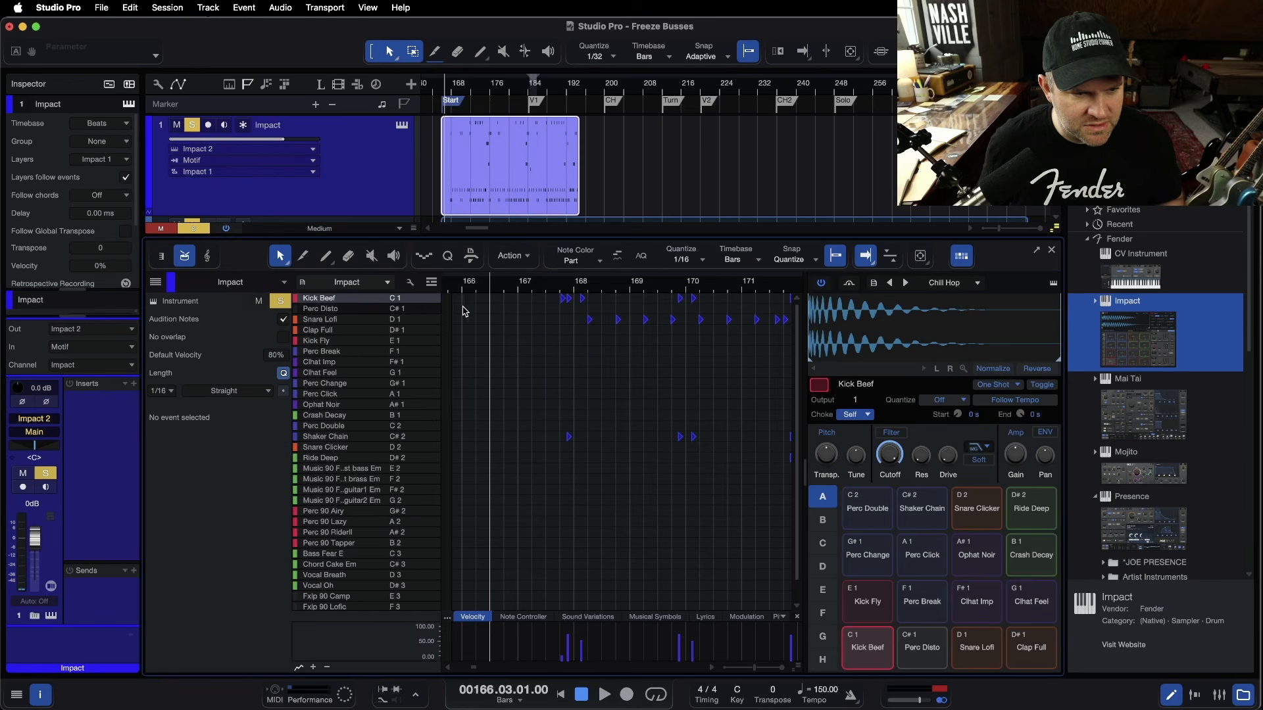
{"action": "left_click", "coordinate": [961, 257]}
Delete every note in the Impact event except those in the Kick Beef lane.
{"action": "left_click_drag", "start_coordinate": [511, 314], "coordinate": [1009, 513]}
{"action": "scroll", "coordinate": [1009, 513], "scroll_direction": "down", "scroll_amount": 5}
{"action": "scroll", "coordinate": [971, 526], "scroll_direction": "down", "scroll_amount": 6}
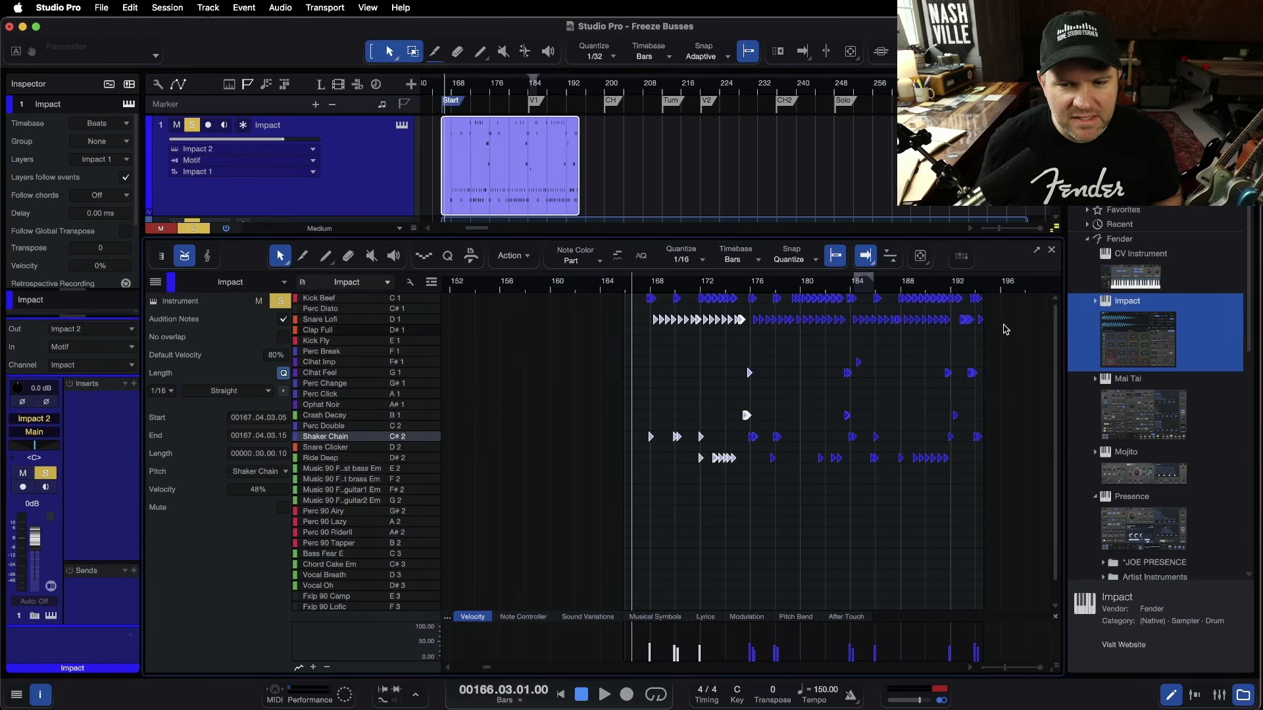
{"action": "left_click_drag", "start_coordinate": [1000, 316], "coordinate": [577, 512]}
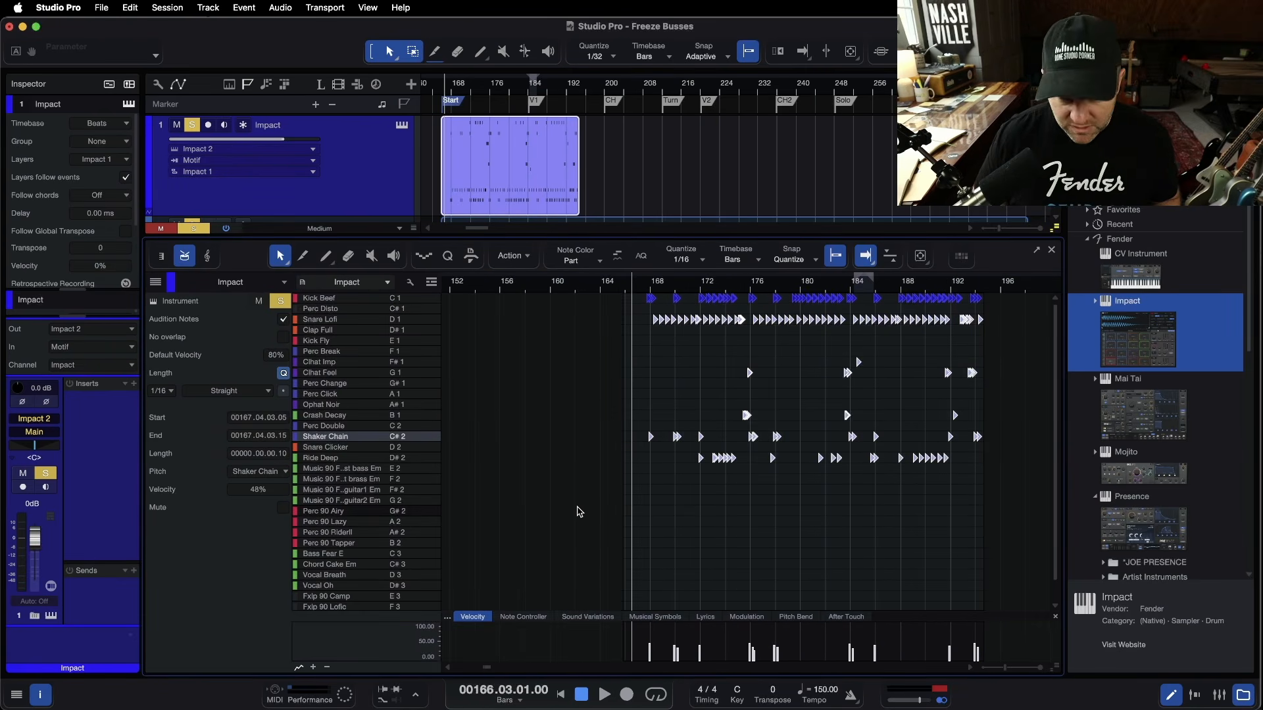
{"action": "key", "text": "Delete"}
Play the kick-only Impact part from 167.02 and lower the Impact track's volume to -12.5 dB in the arrangement.
{"action": "left_click", "coordinate": [641, 290]}
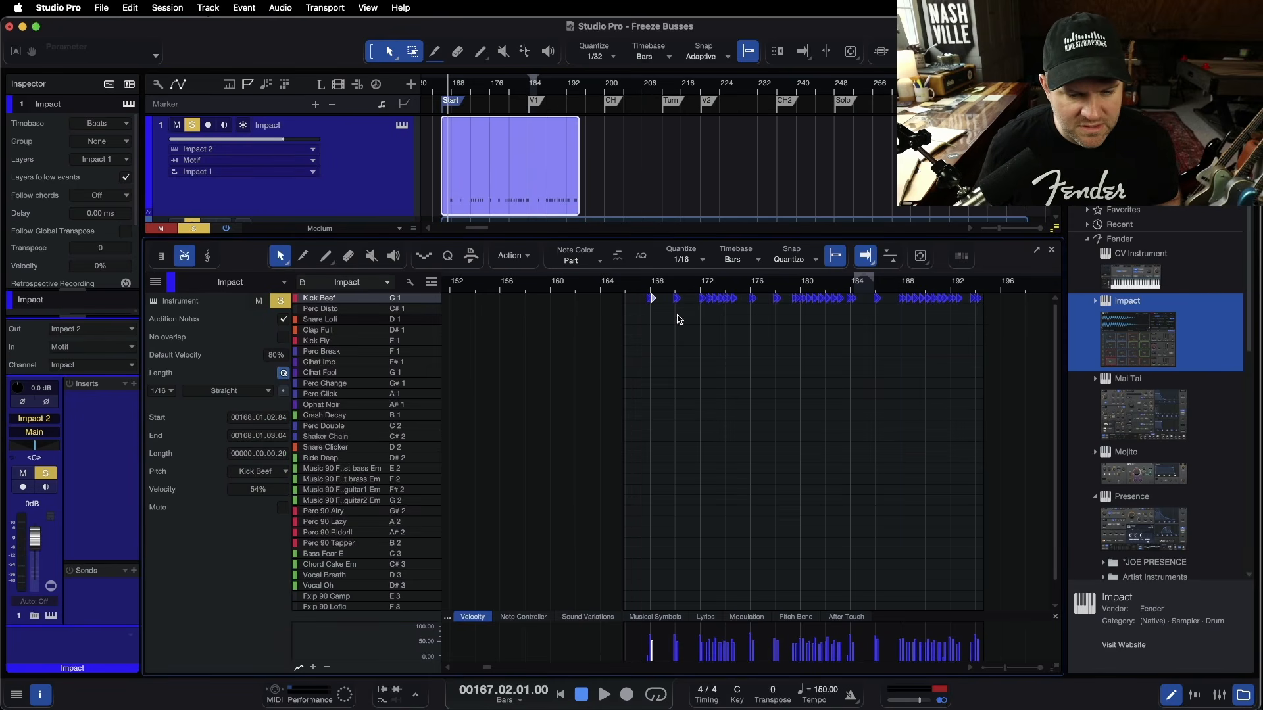
{"action": "key", "text": "space"}
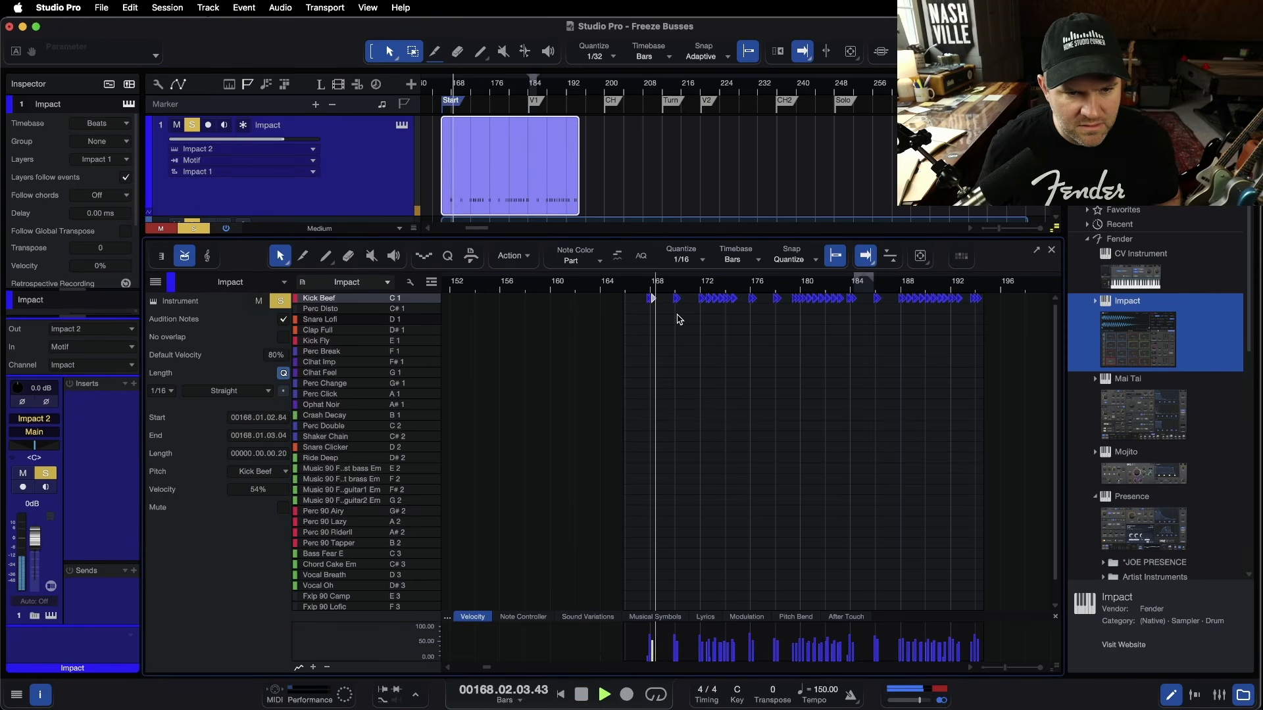
{"action": "key", "text": "F3"}
{"action": "key", "text": "F3"}
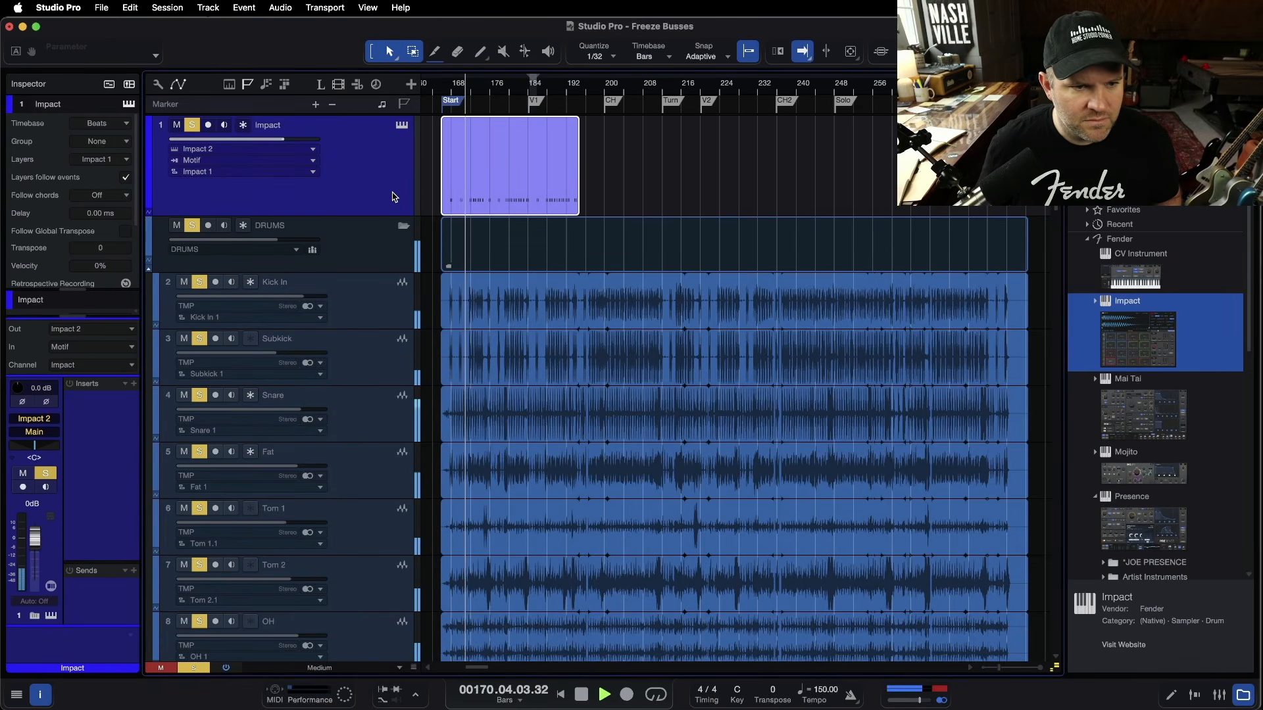
{"action": "left_click_drag", "start_coordinate": [283, 139], "coordinate": [247, 141]}
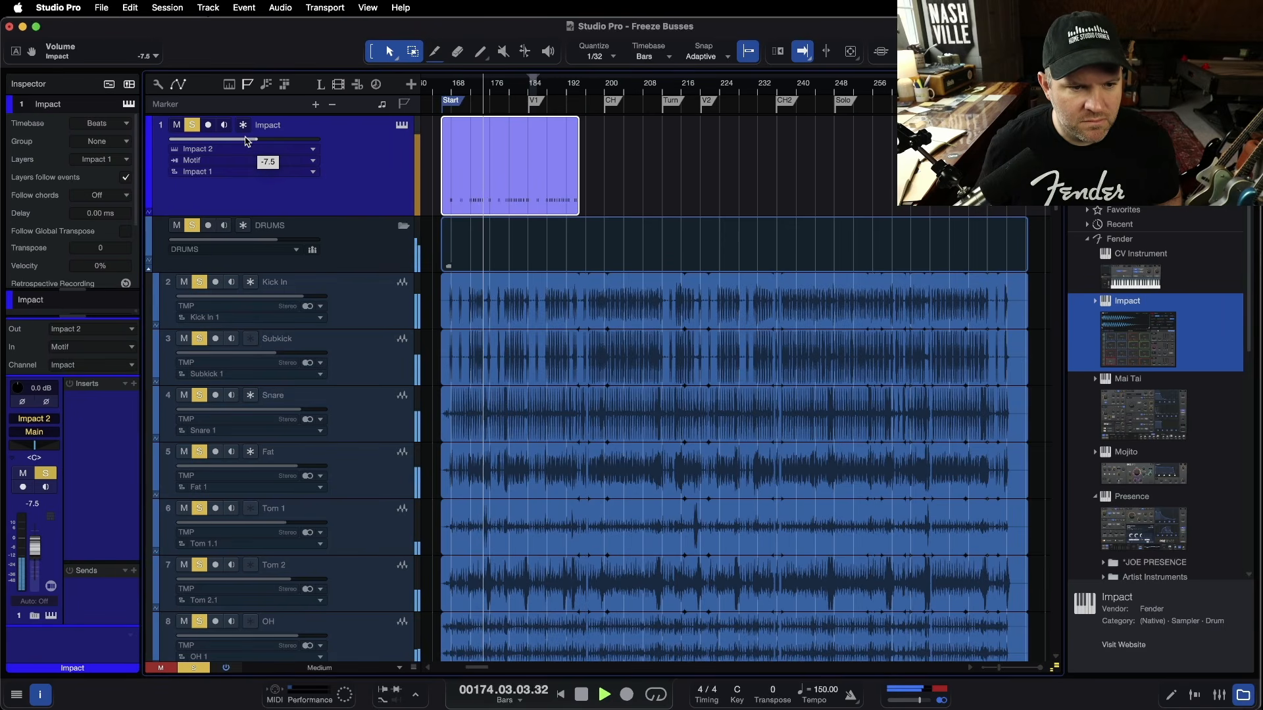
{"action": "left_click_drag", "start_coordinate": [246, 142], "coordinate": [233, 139]}
Transpose the Kick Beef pad to -5 in the Impact instrument and play the kick part with it.
{"action": "left_click", "coordinate": [402, 124]}
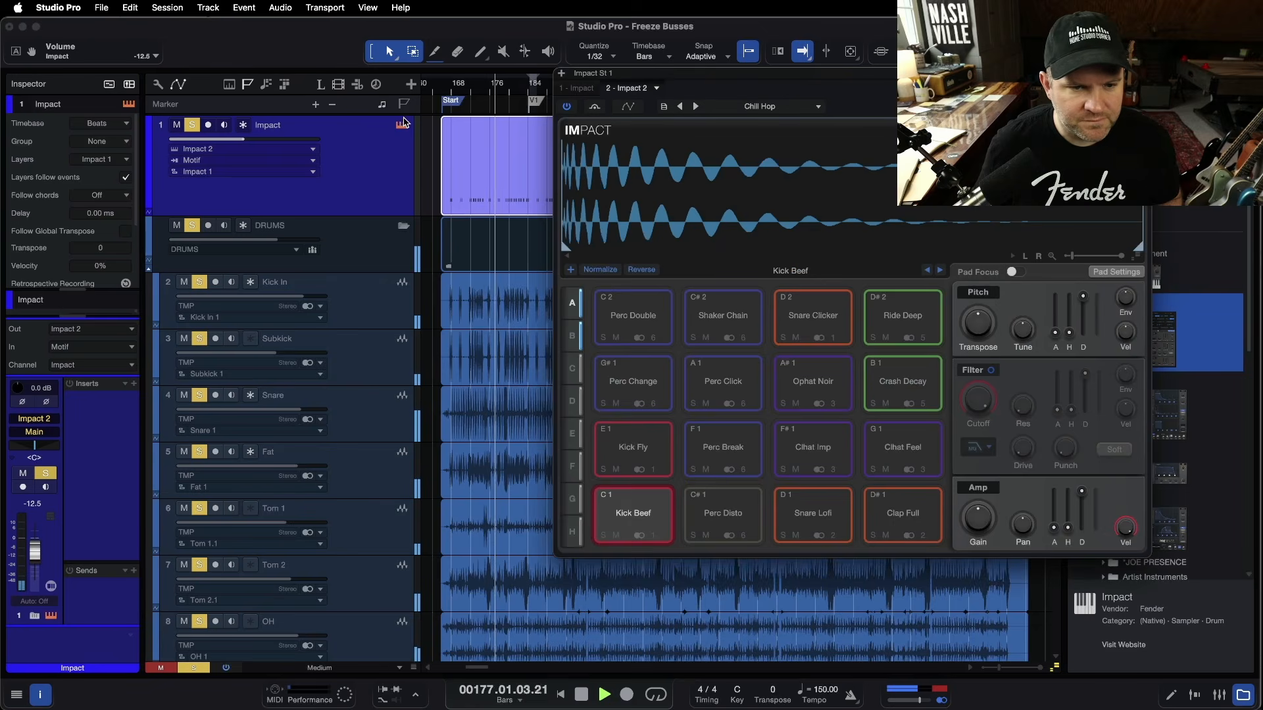
{"action": "key", "text": "space"}
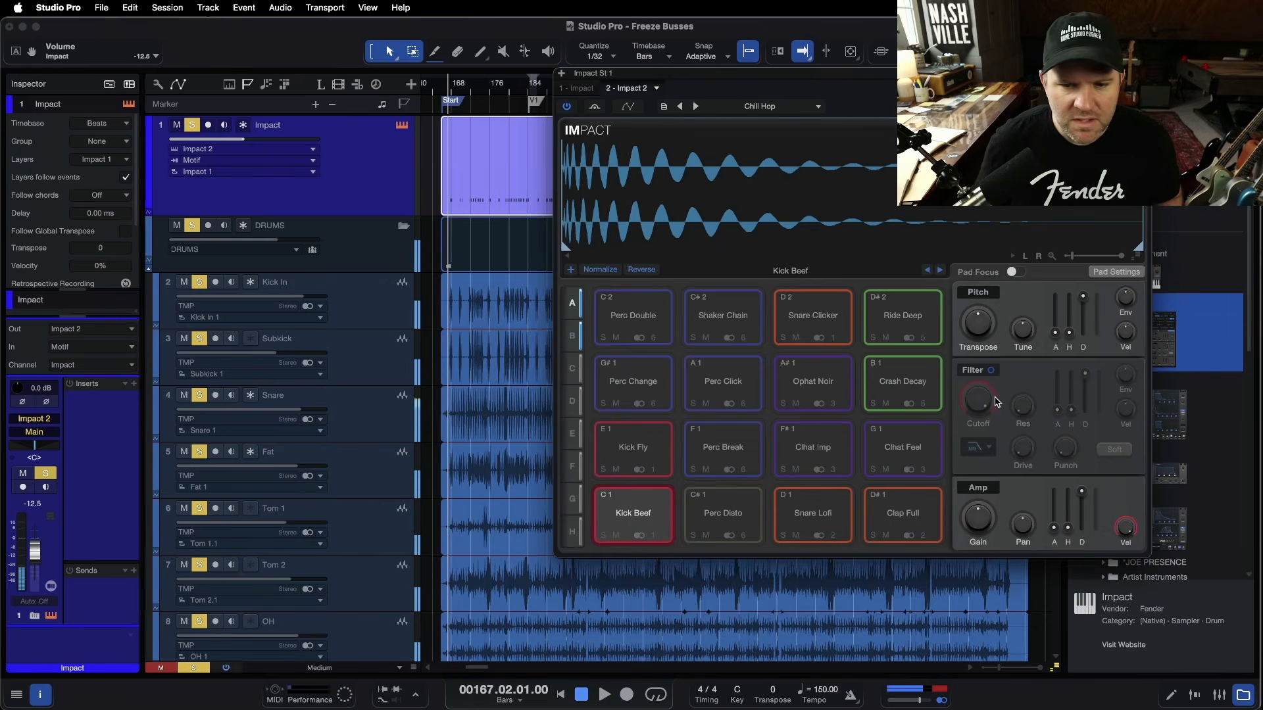
{"action": "left_click_drag", "start_coordinate": [991, 327], "coordinate": [986, 334]}
{"action": "key", "text": "space"}
{"action": "mouse_move", "coordinate": [986, 335]}
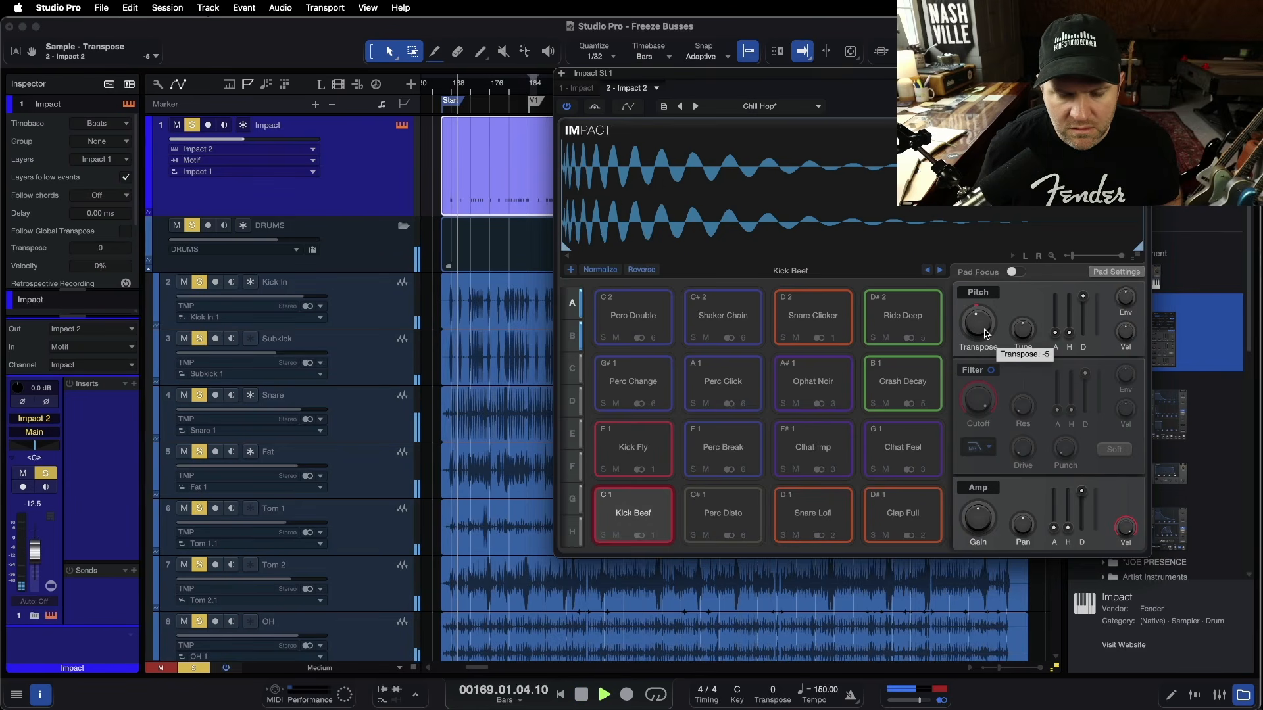
{"action": "key", "text": "space"}
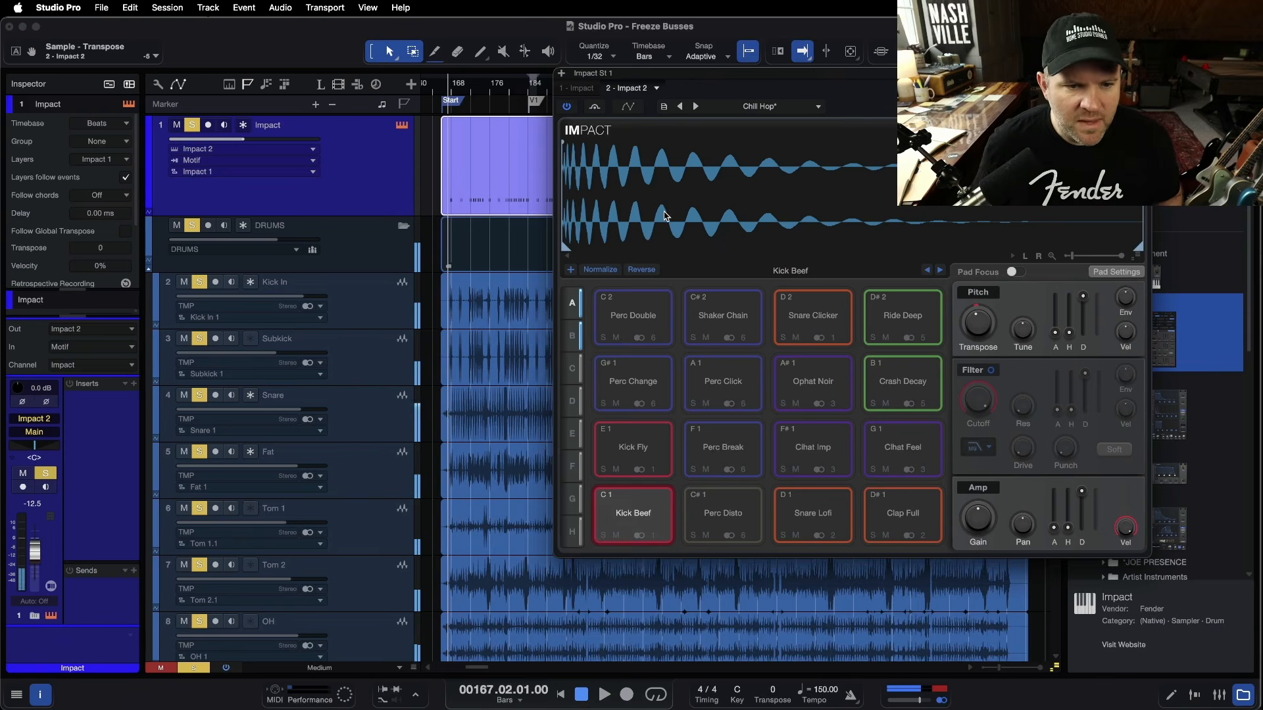